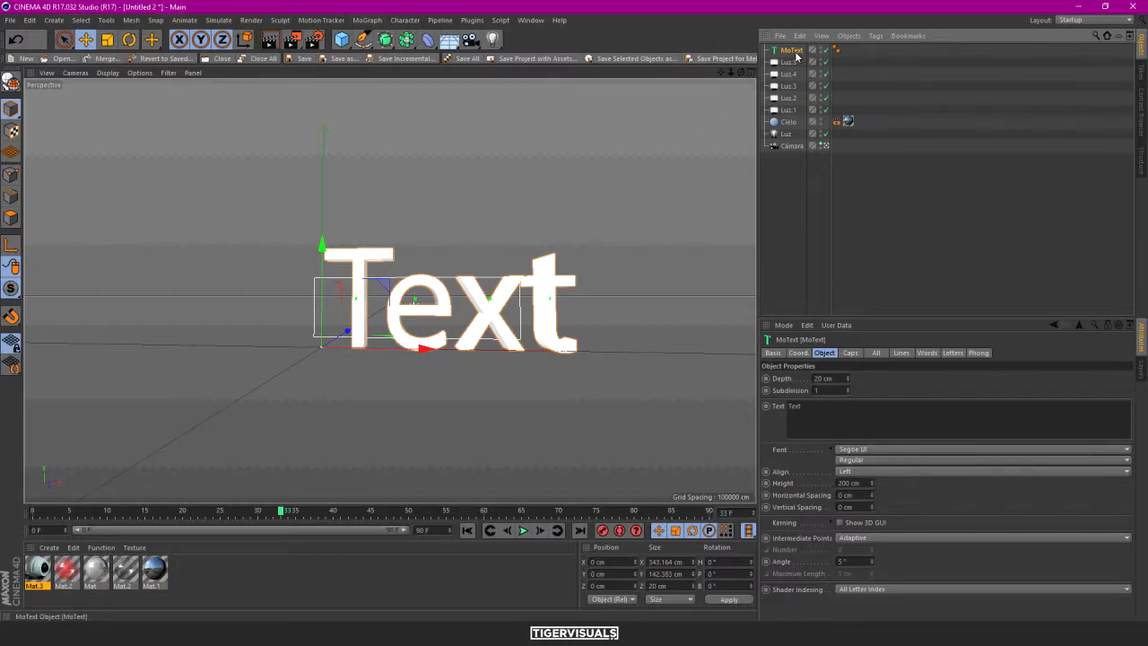
Change the wording of the MoText object to TIGER
double_click(795, 408)
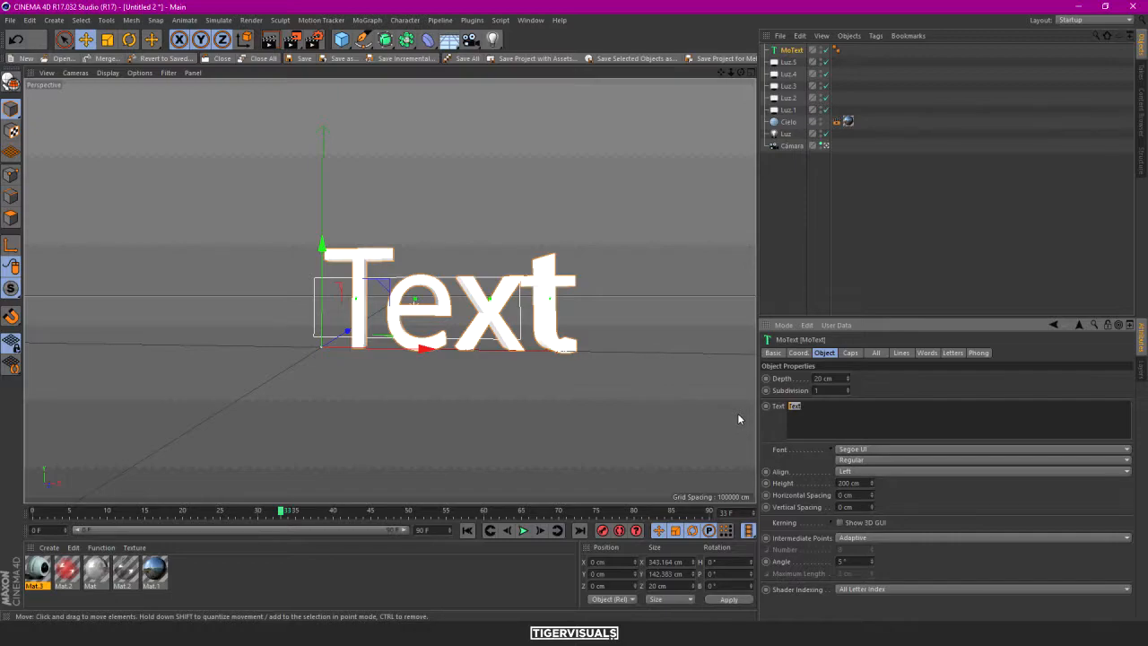
type("TIGER")
left_click(898, 382)
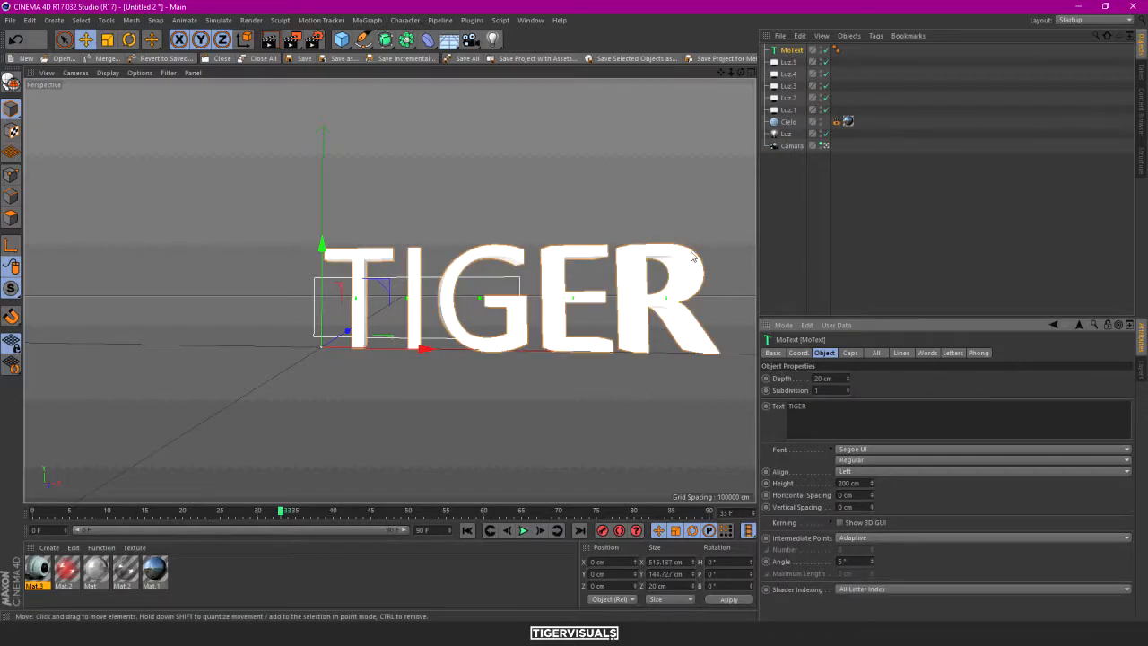
Set the extrusion depth of the TIGER text to 100 cm
left_click_drag(724, 72, 345, 288)
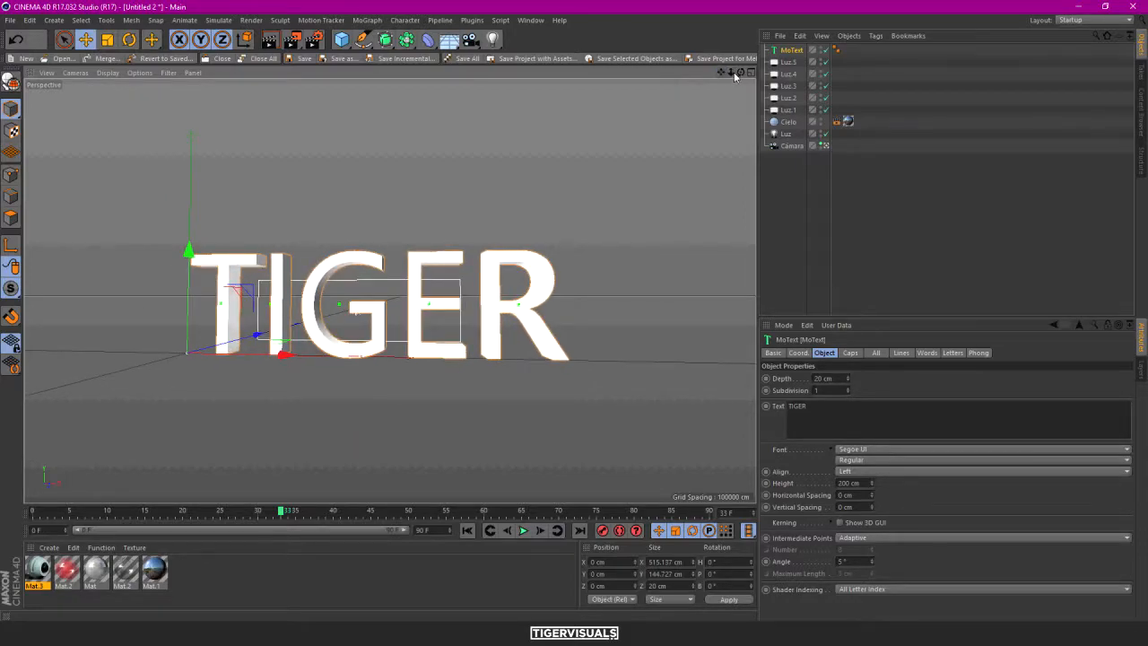
left_click_drag(731, 72, 374, 321)
left_click_drag(740, 72, 374, 321)
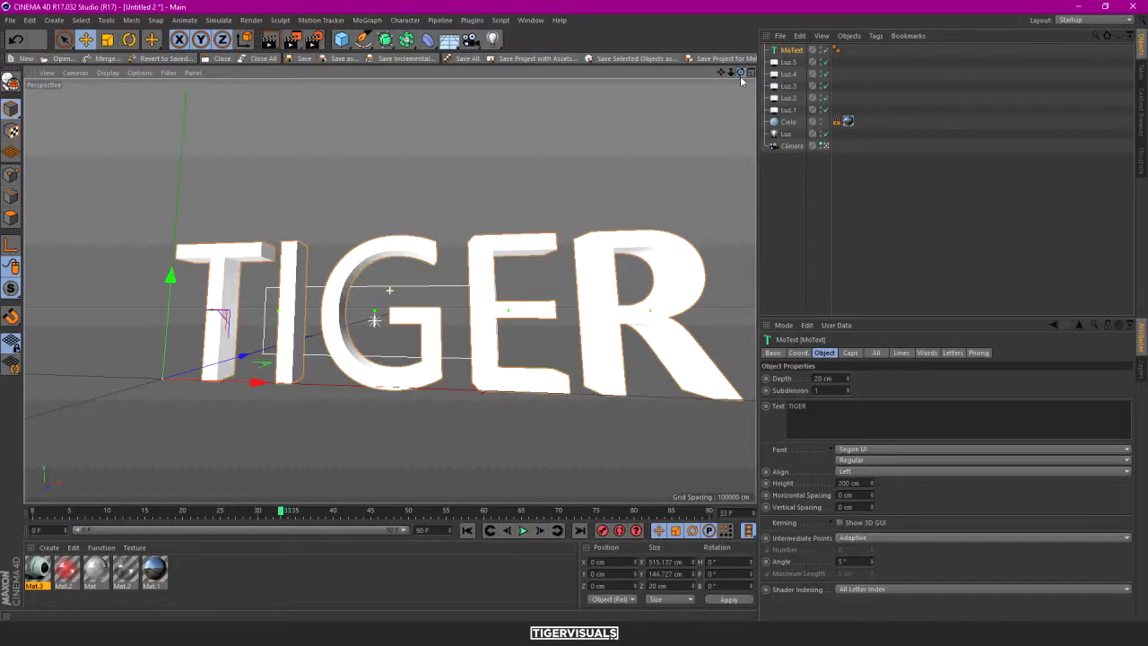
left_click(824, 379)
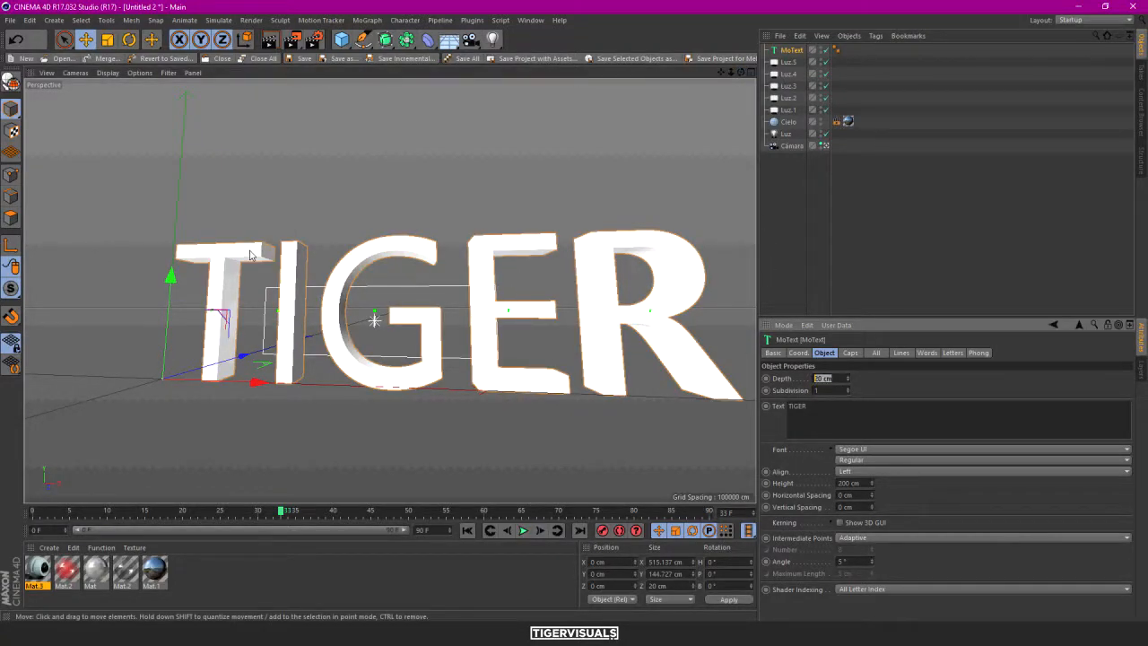
type("100")
key("Return")
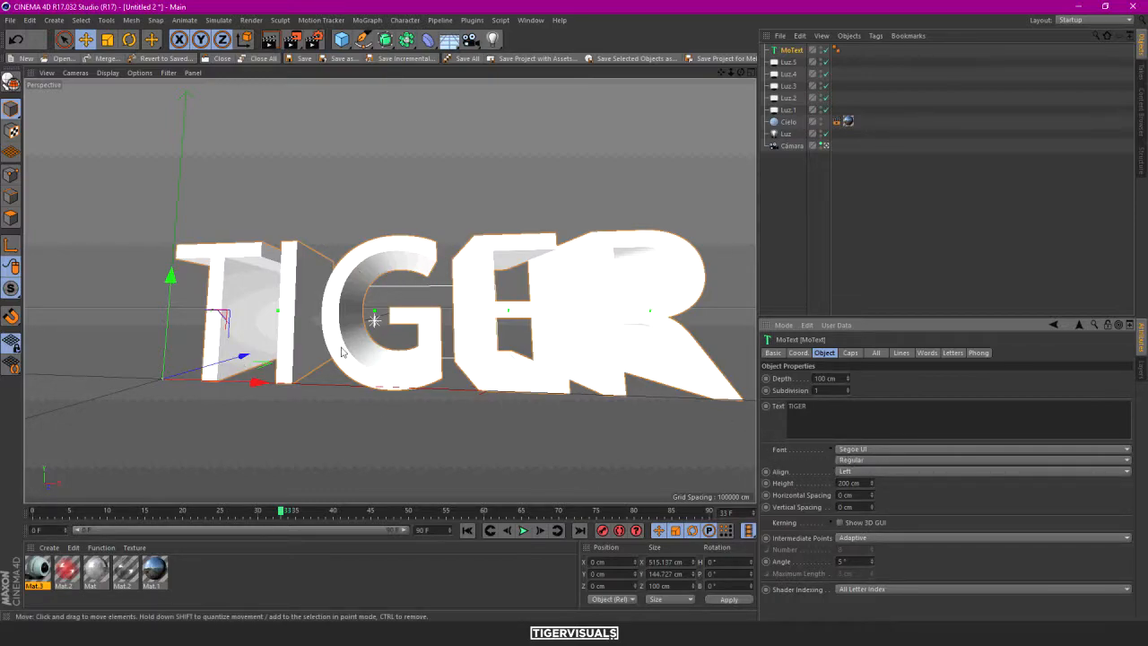
Change the font of the TIGER text to Longhaul
left_click(882, 452)
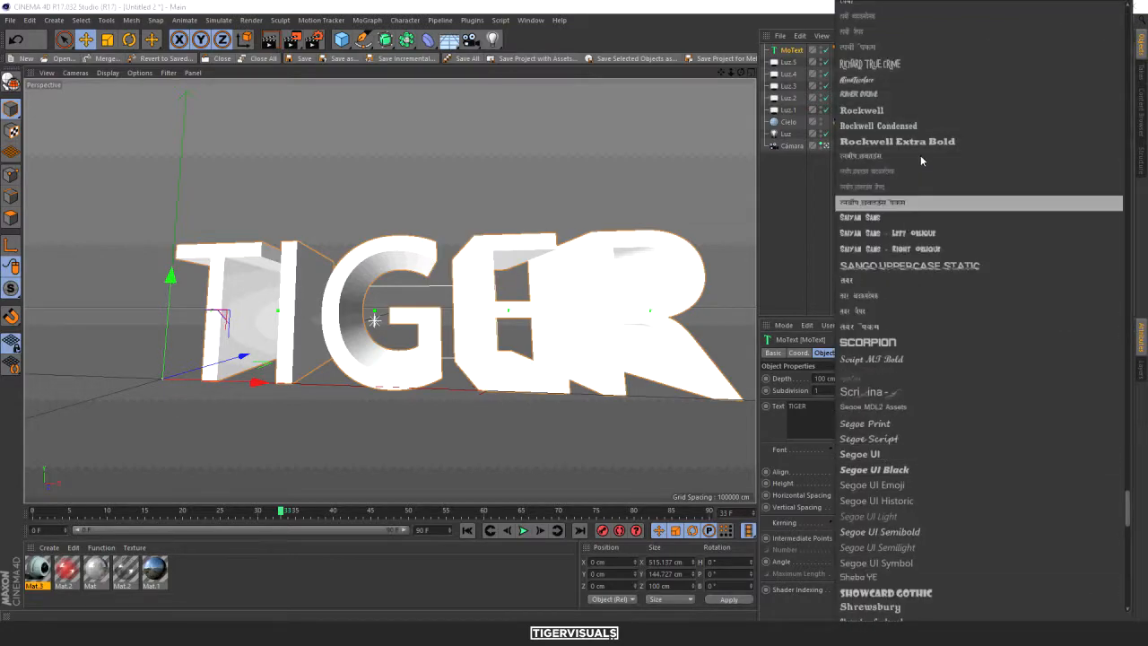
left_click_drag(1132, 484, 1132, 365)
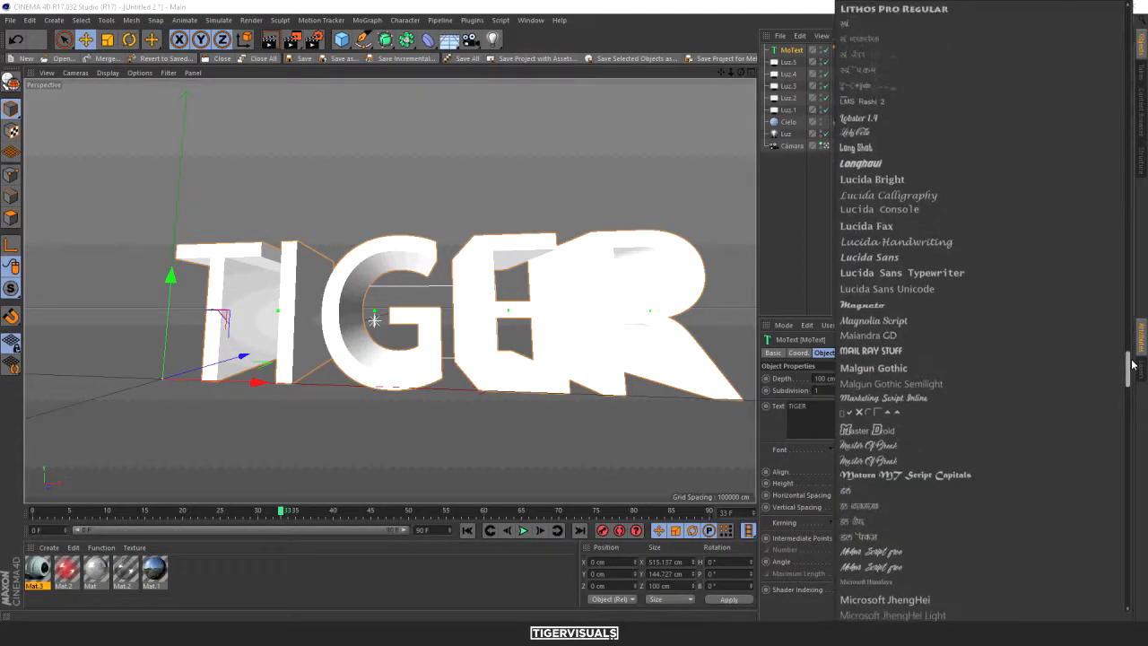
left_click(892, 165)
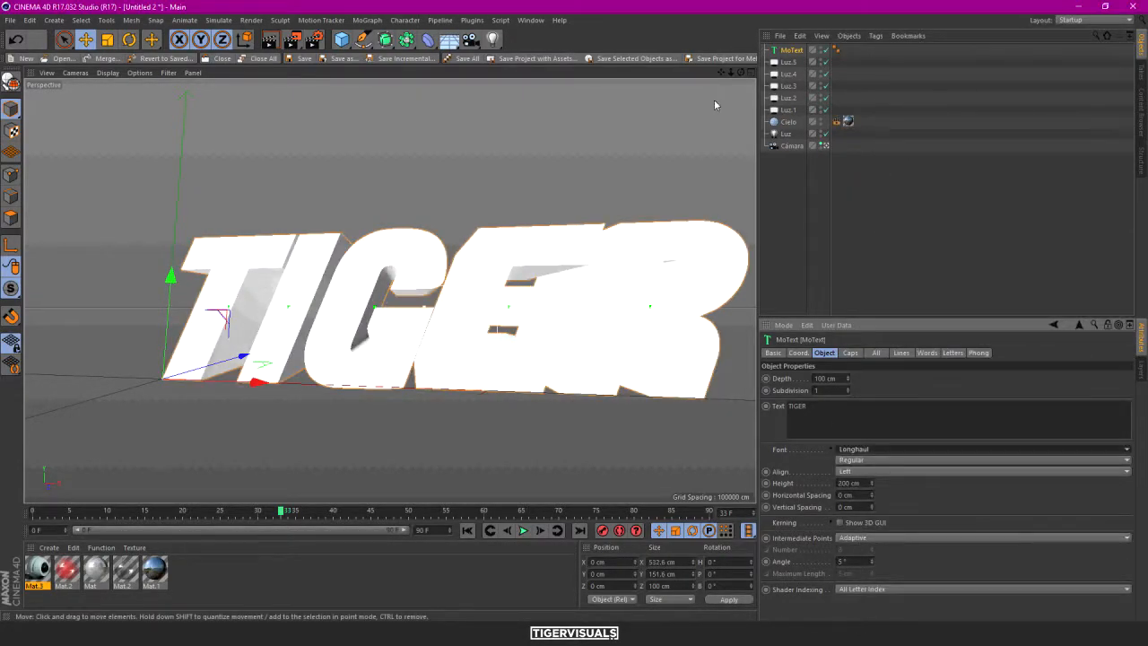
Create a new material, open it for editing and set its preview shape to Object (Soft Shadow)
scroll(718, 97, "down", 4)
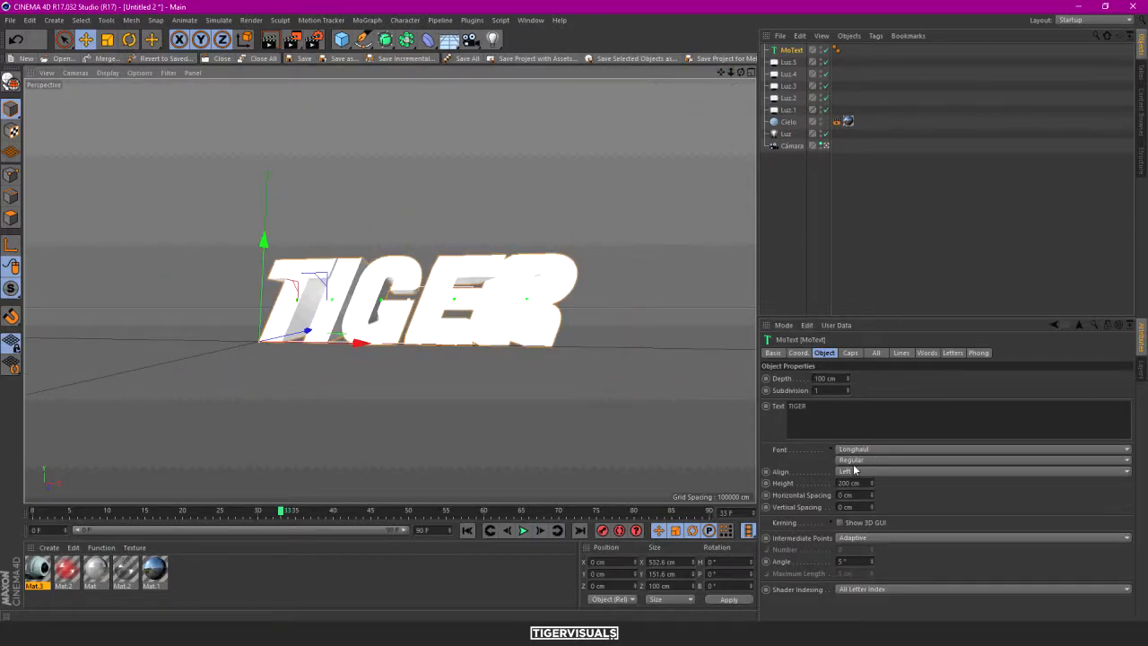
left_click_drag(741, 72, 773, 73)
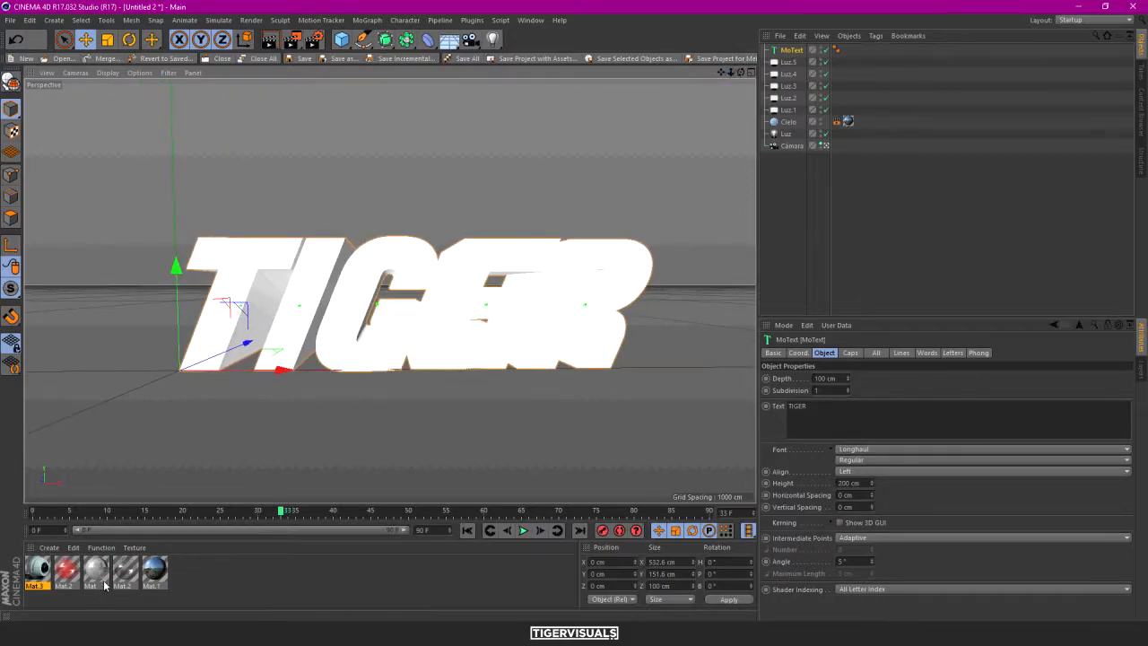
double_click(188, 585)
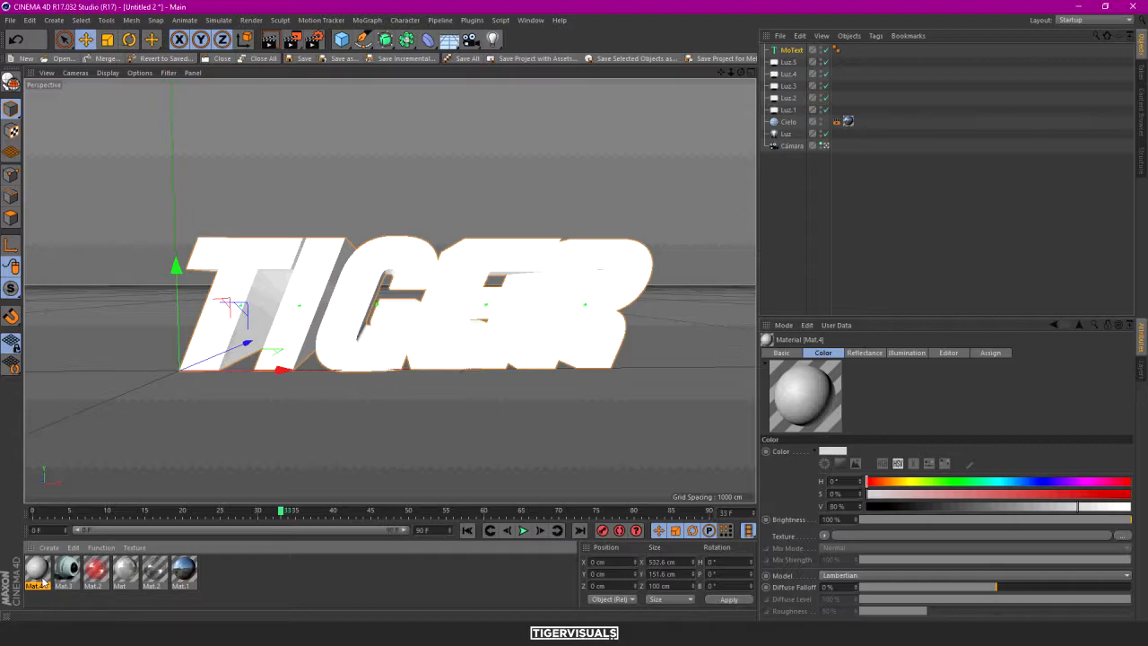
double_click(38, 578)
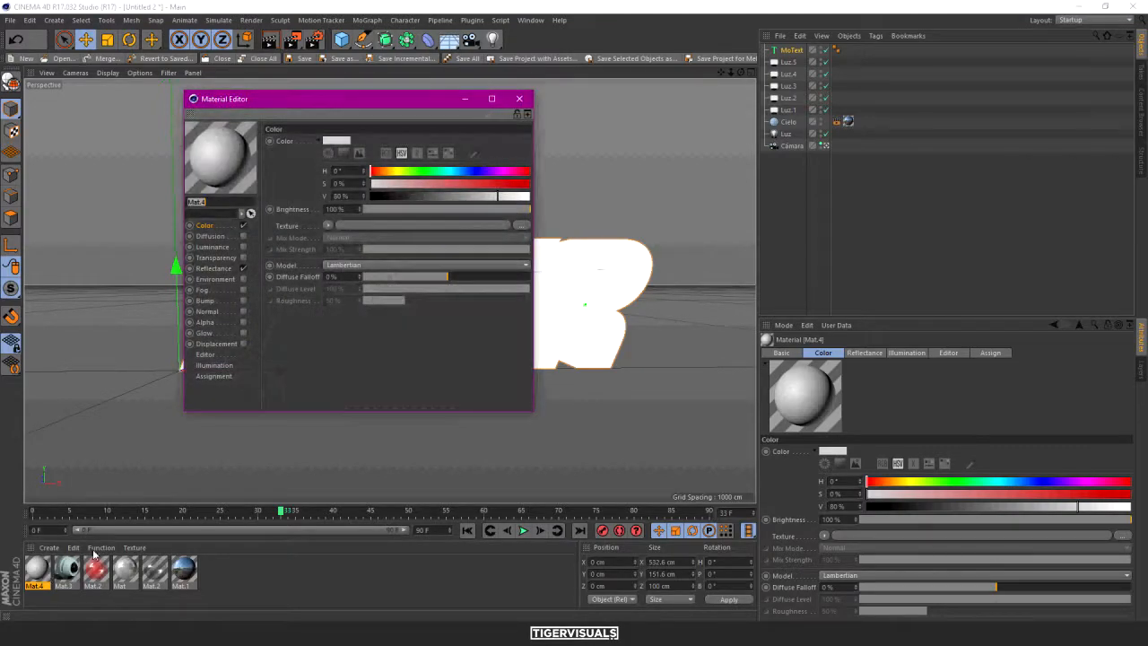
left_click_drag(345, 102, 726, 120)
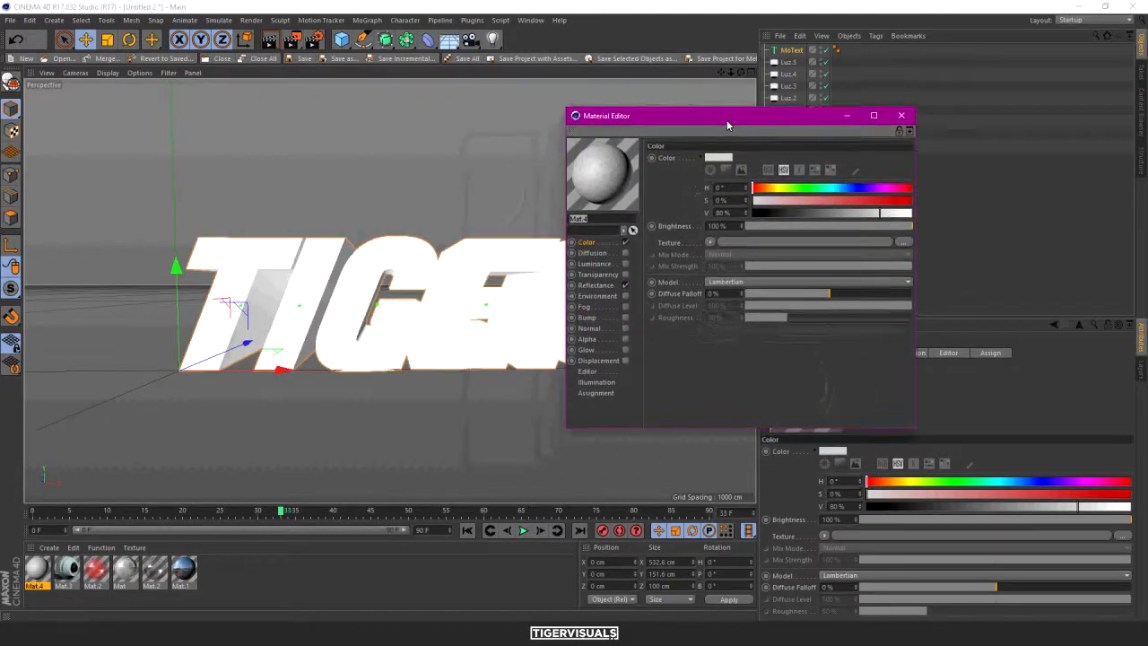
right_click(610, 178)
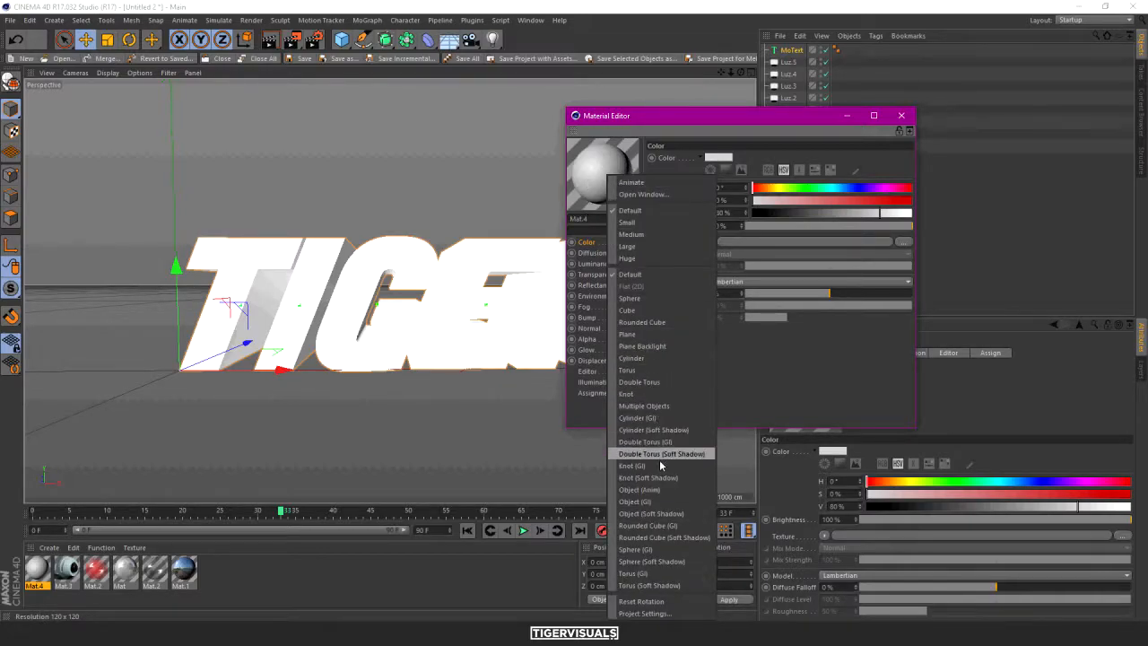
left_click(659, 515)
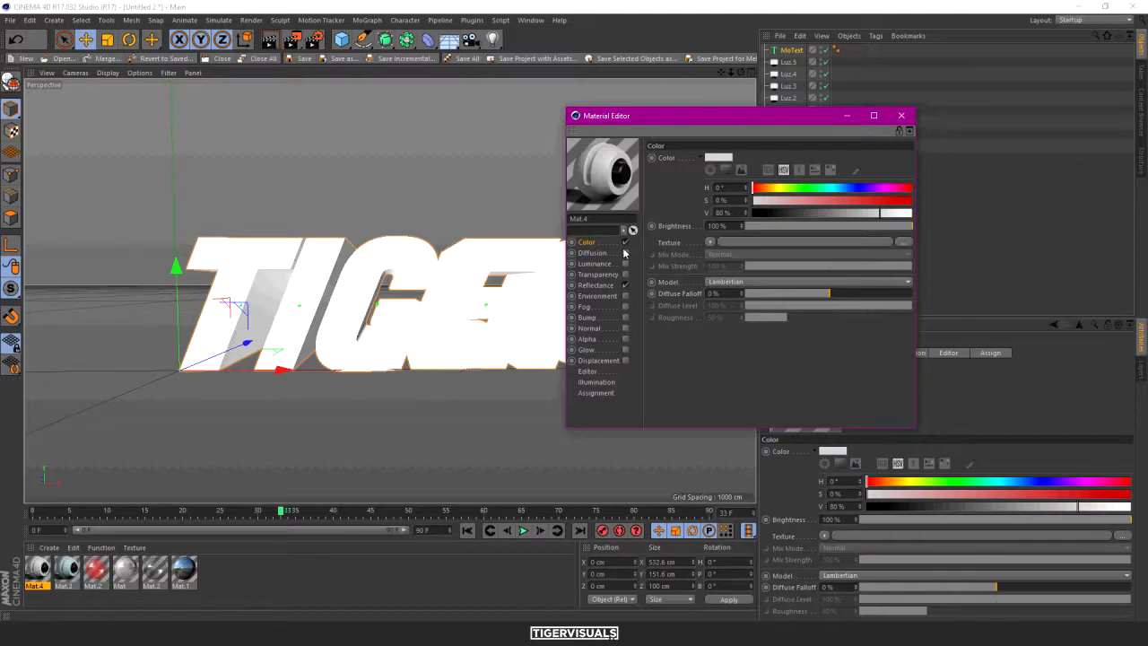
Make the new material's colour pure white with hue 186°, saturation 0% and value 100%, and finish editing it
left_click(857, 186)
left_click_drag(853, 187, 752, 201)
left_click_drag(892, 213, 911, 213)
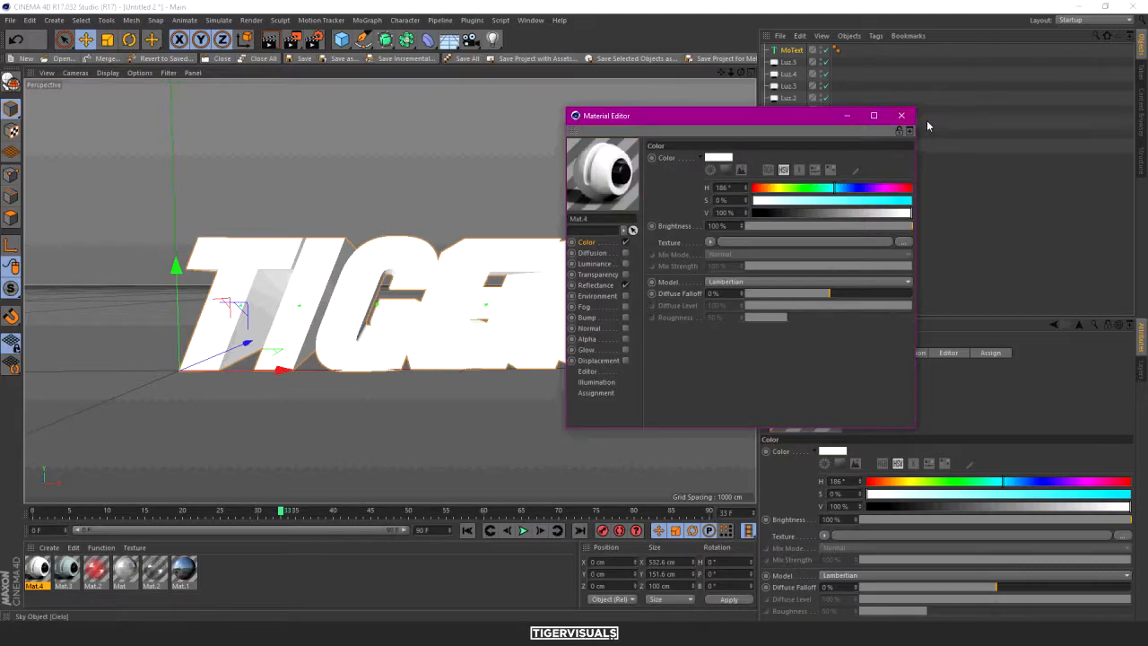
left_click(902, 115)
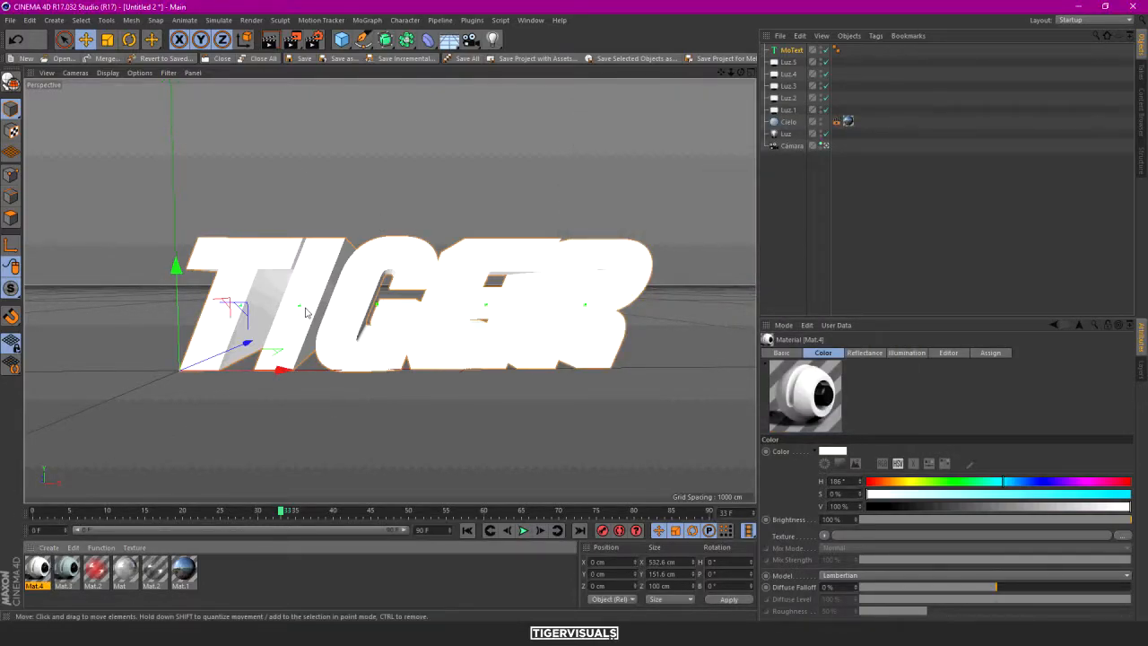
Try the white material on the TIGER text in a viewport render despite the missing texture, and undo its assignment
left_click_drag(36, 570, 650, 262)
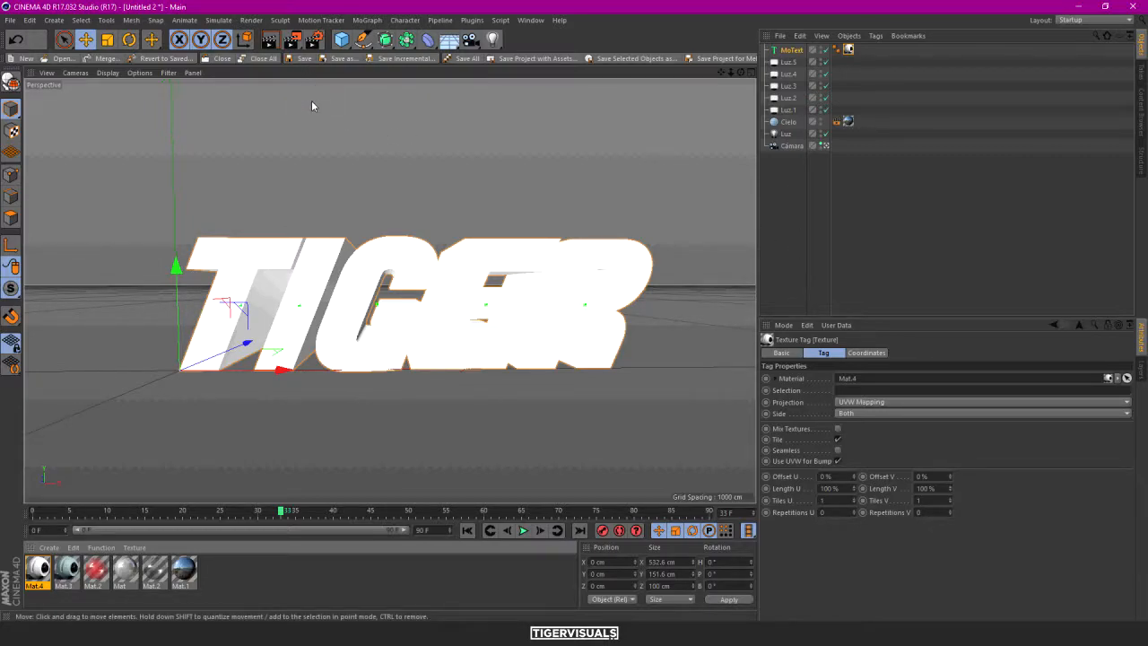
left_click(268, 47)
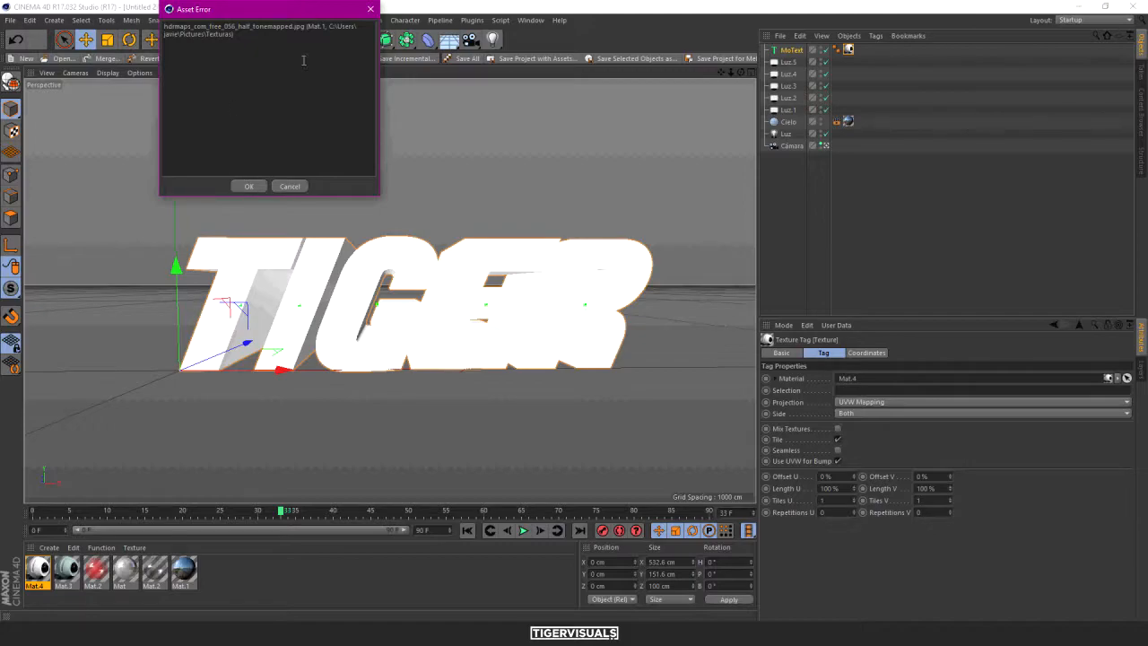
left_click(250, 186)
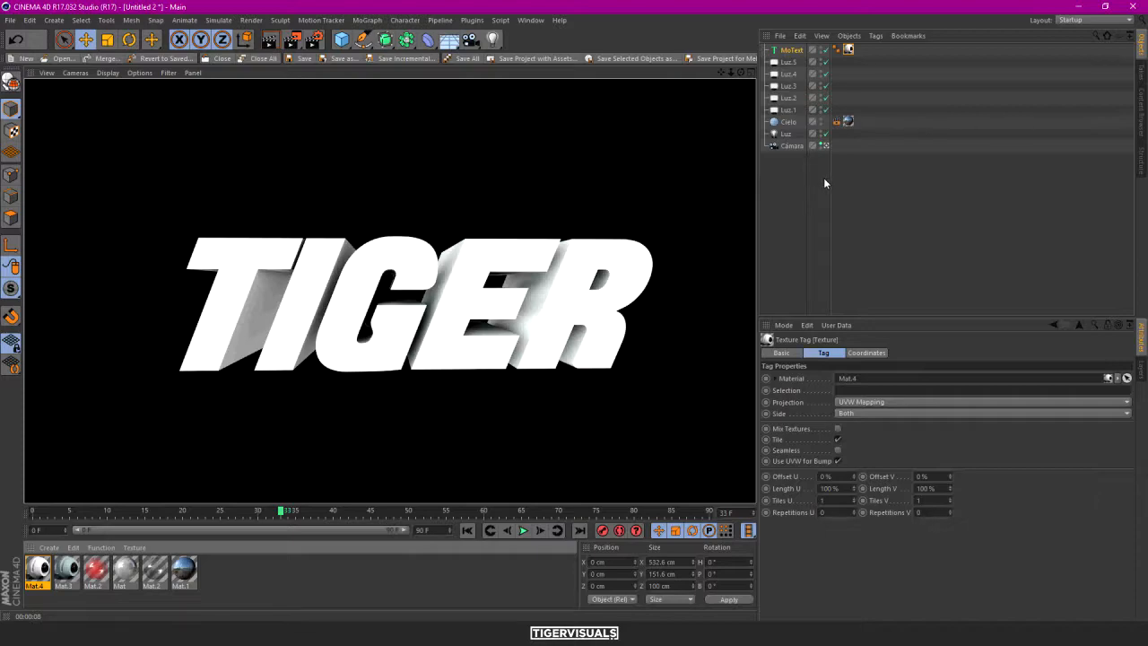
key("ctrl+z")
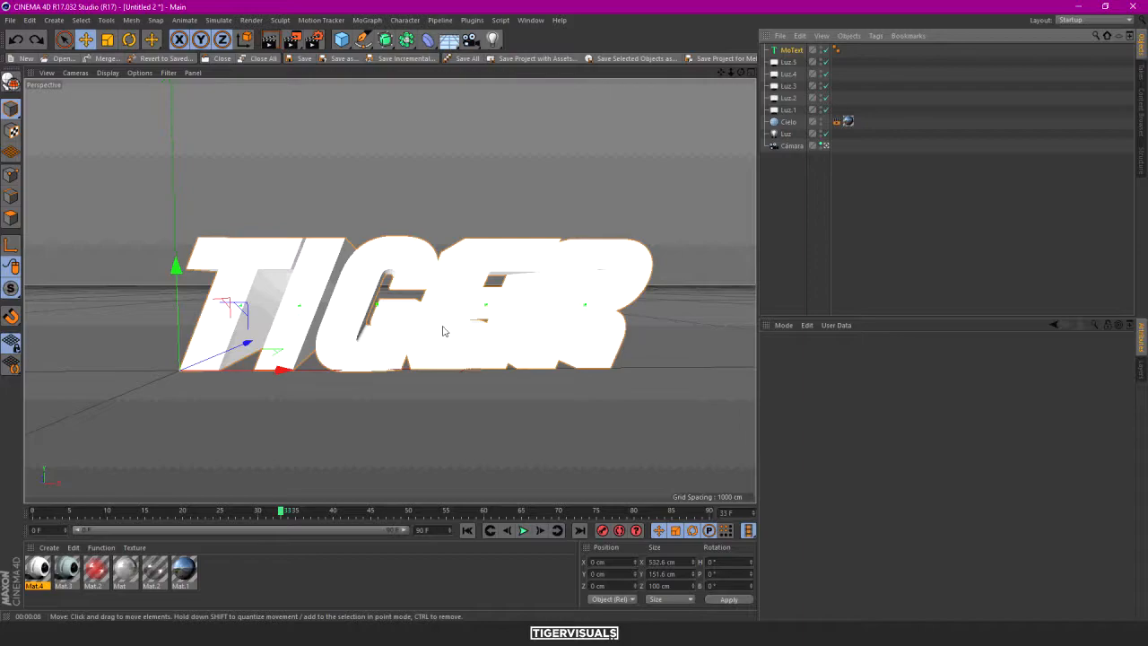
Set the render output file in the render settings to "text 3d" on the Desktop
left_click(317, 45)
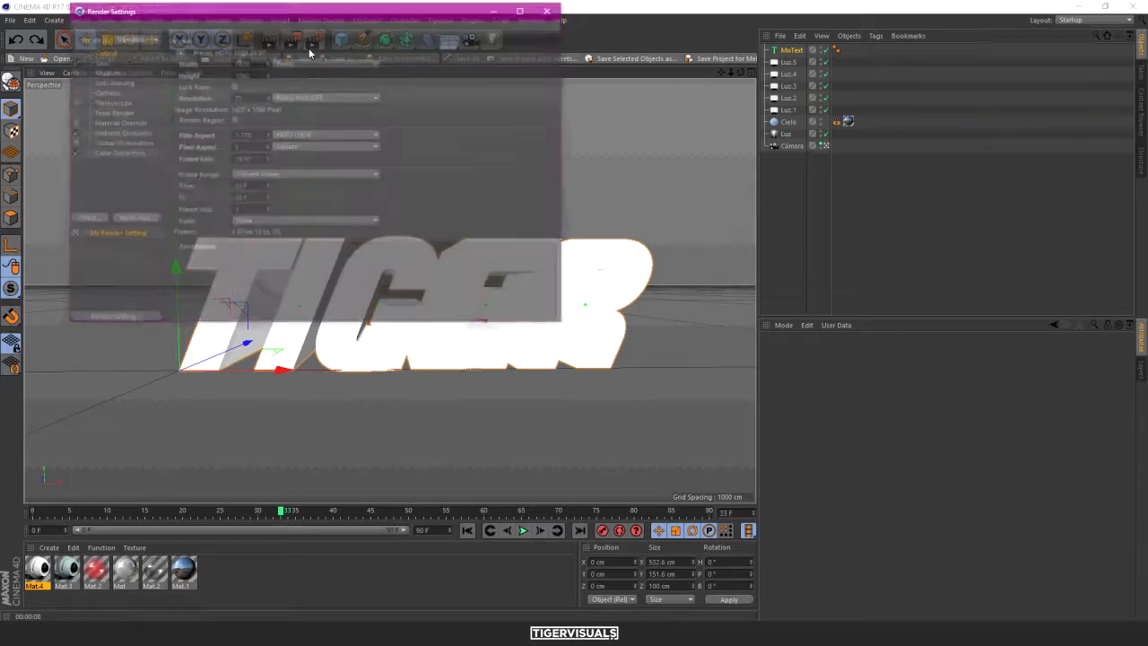
left_click_drag(479, 9, 697, 80)
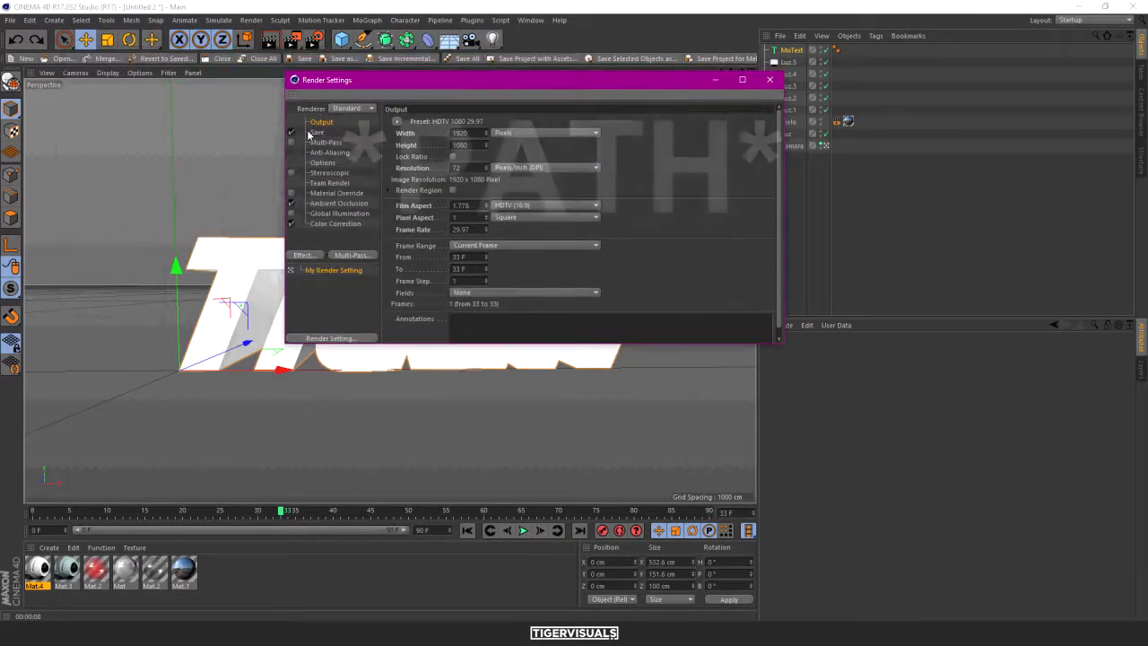
left_click(317, 132)
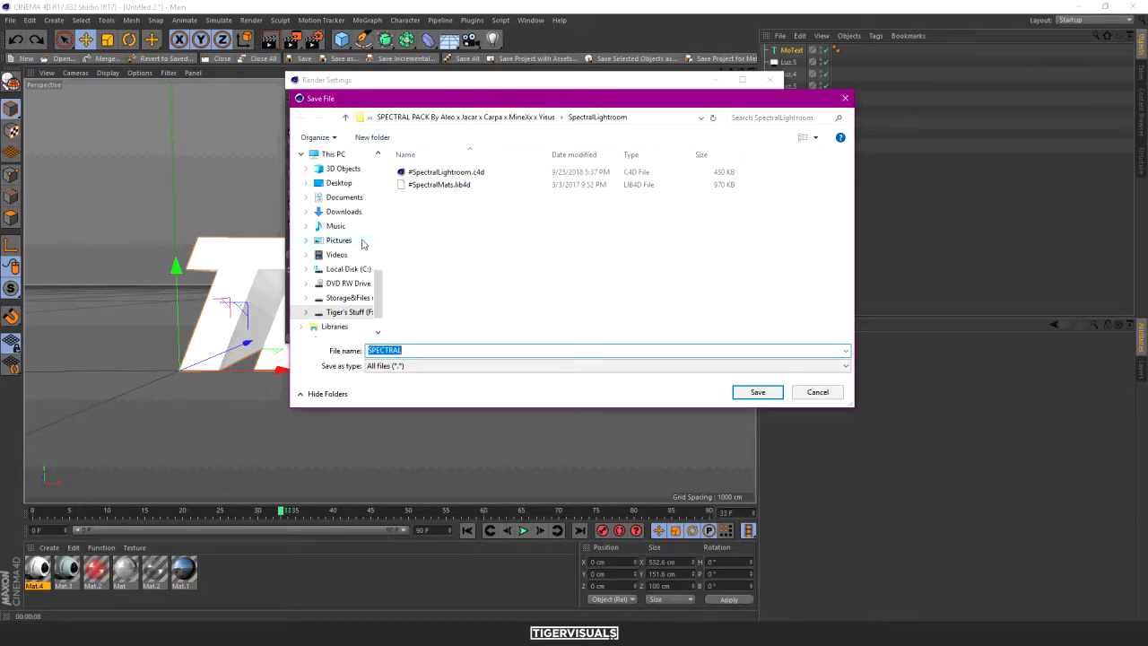
left_click(340, 183)
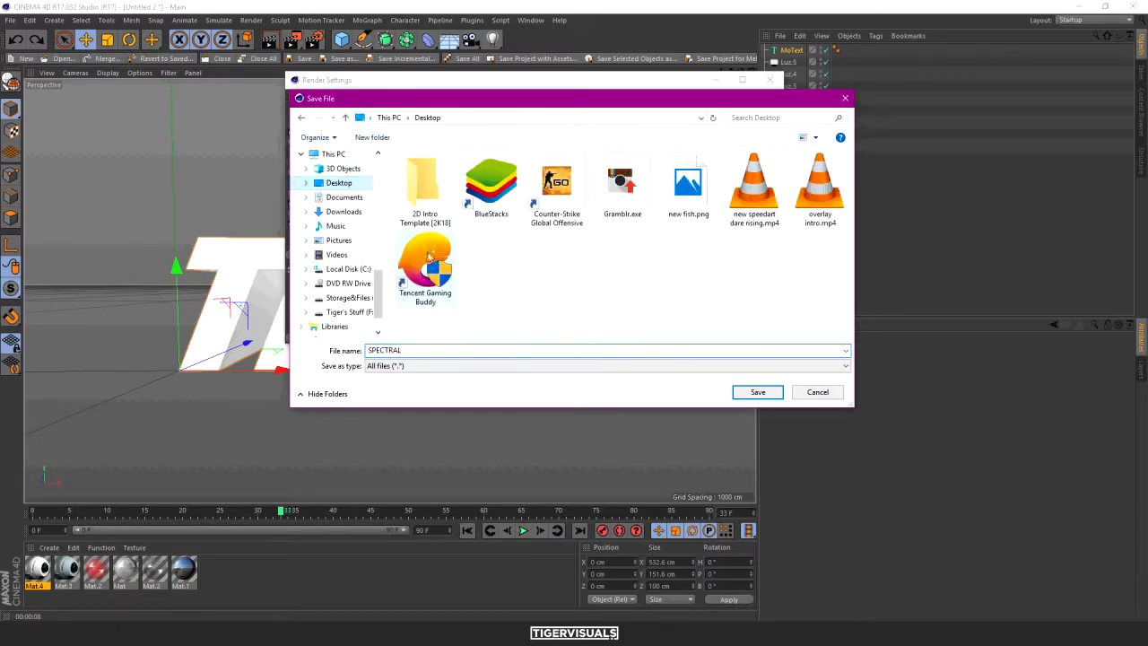
double_click(544, 349)
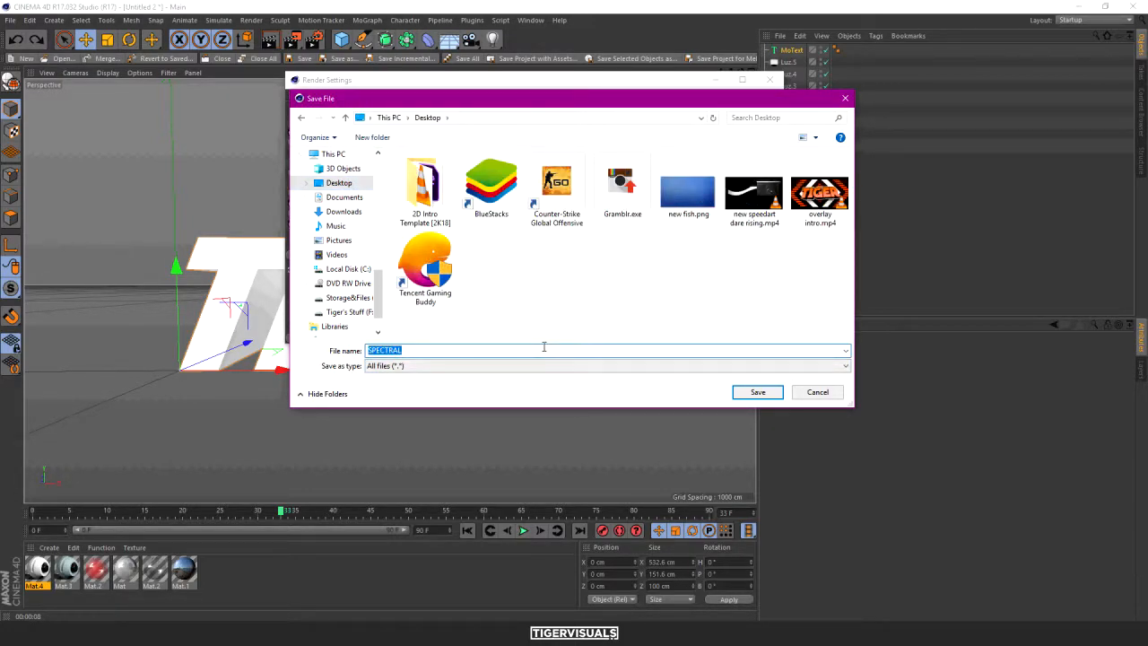
type("txt")
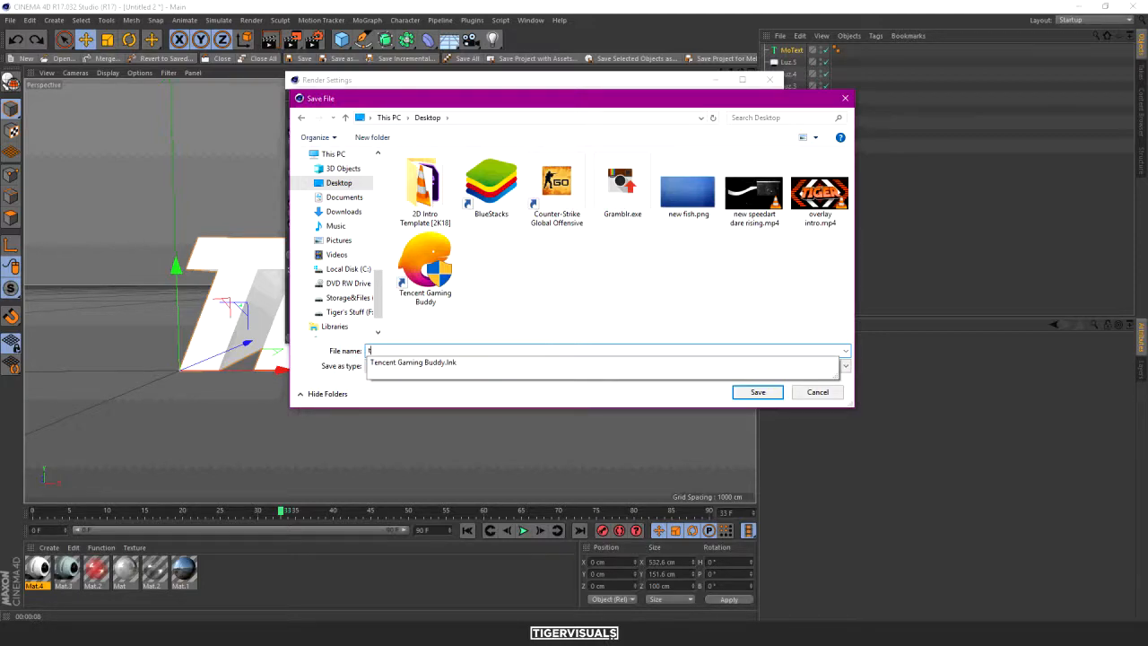
key("BackSpace")
key("BackSpace")
type("xt")
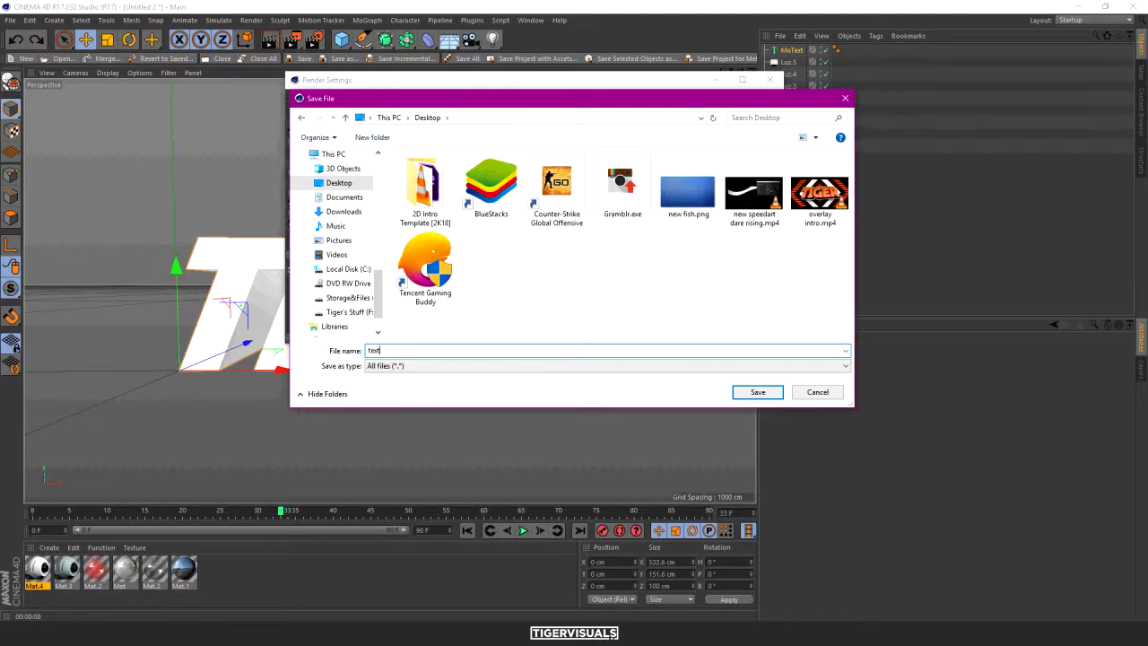
key("Return")
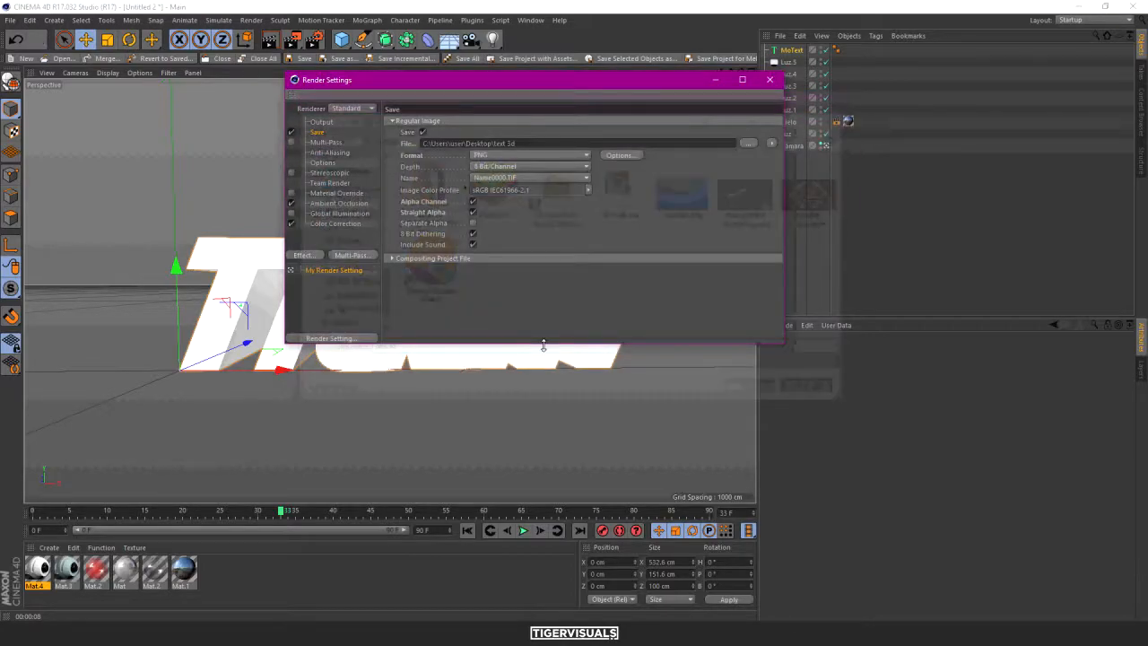
Render the current frame to the Picture Viewer despite the missing texture and inspect the TIGER lettering from end to end
left_click(292, 40)
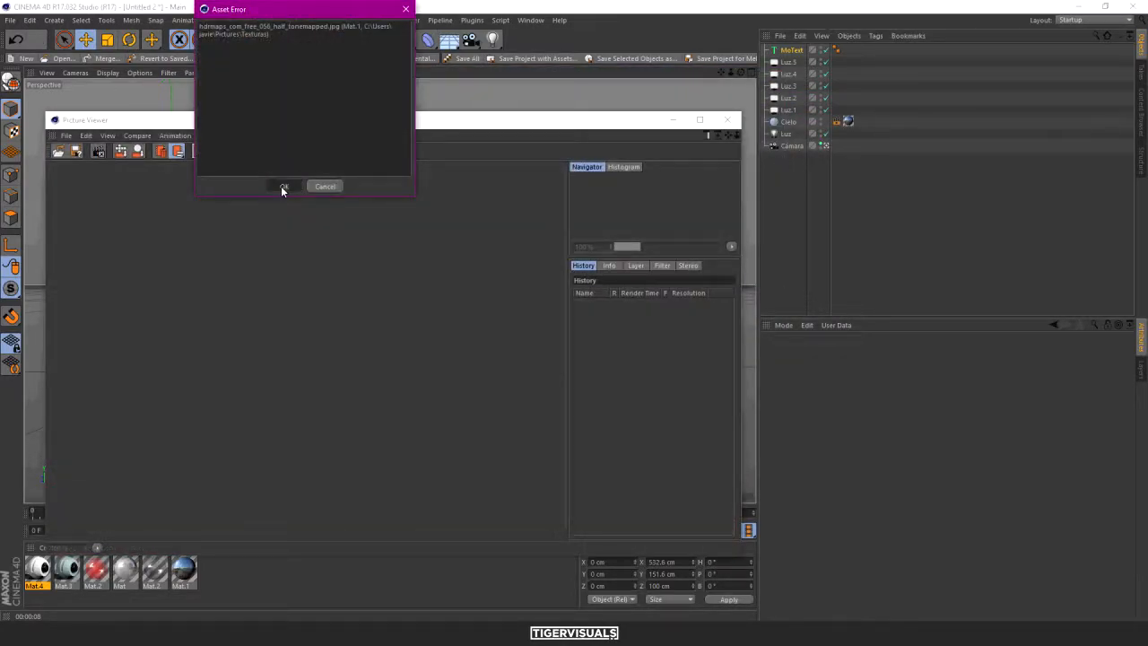
left_click(283, 187)
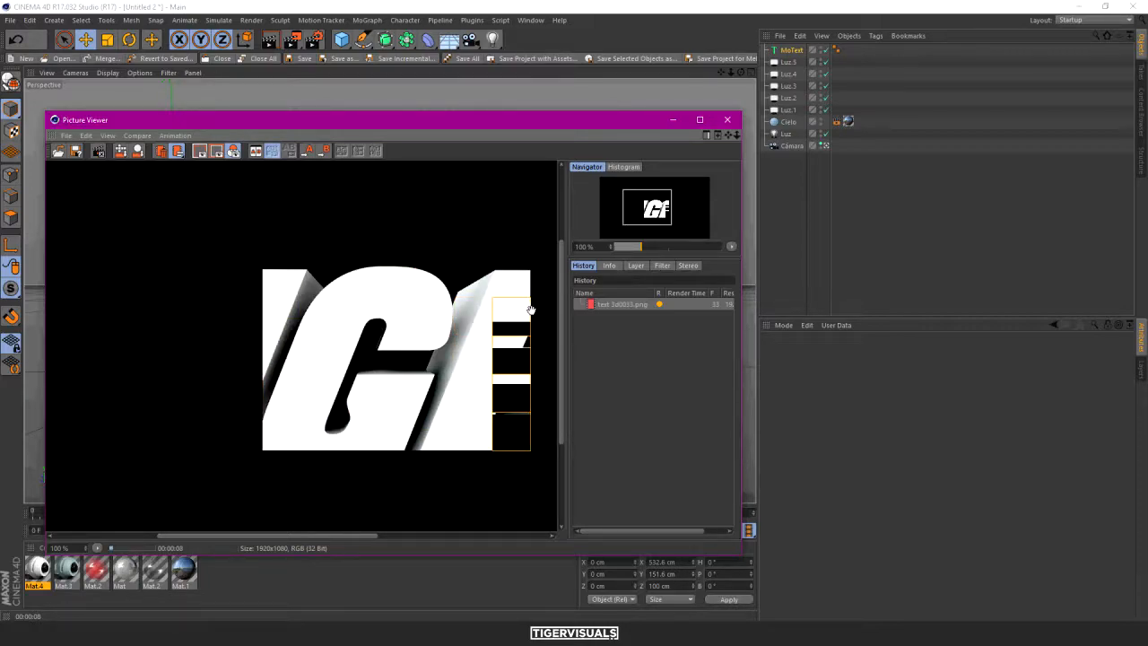
scroll(427, 500, "down", 1)
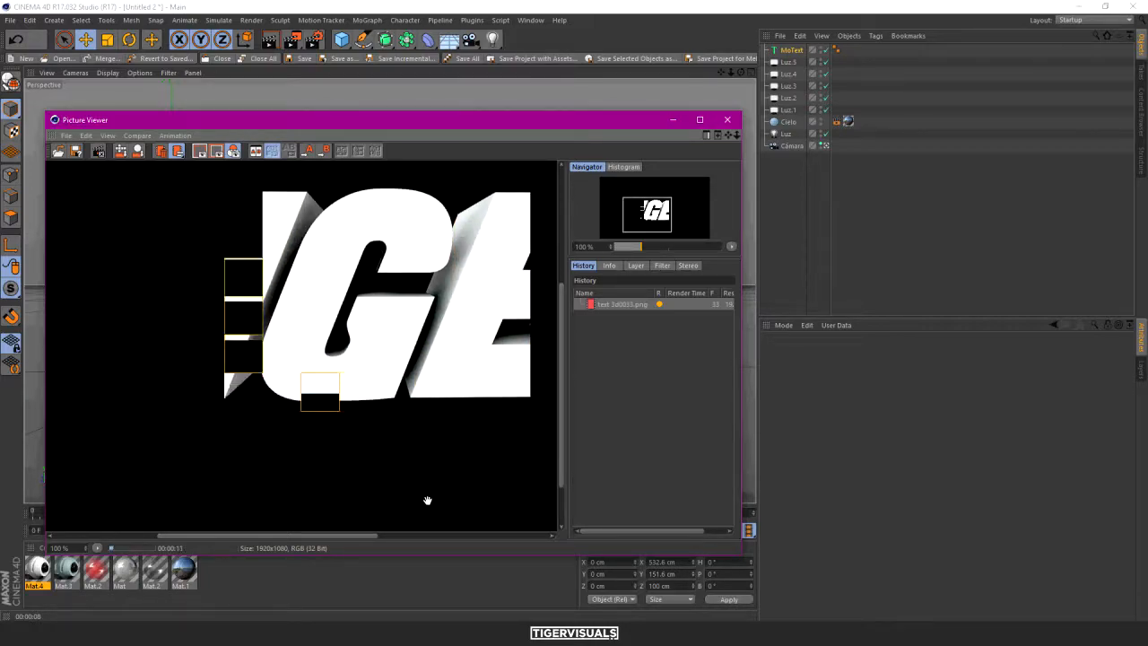
left_click_drag(425, 403, 380, 408)
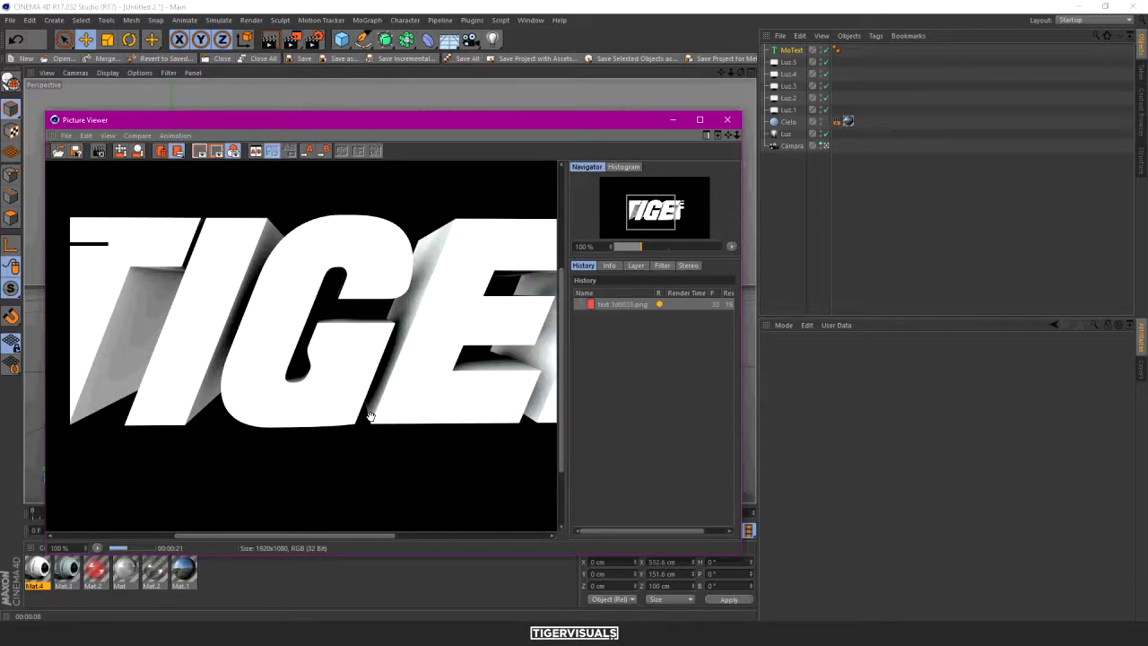
mouse_move(299, 428)
left_mouse_down()
mouse_move(400, 431)
mouse_move(320, 418)
mouse_move(343, 413)
mouse_move(294, 436)
left_mouse_up()
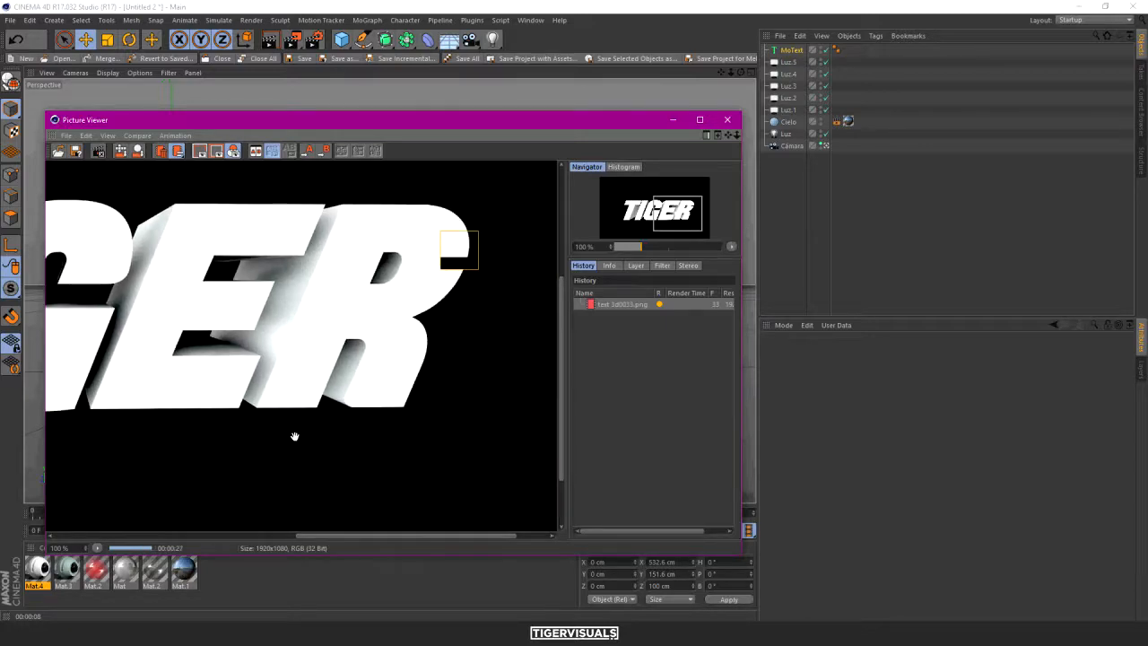
Close the finished 3D render and flatten the TIGER text by setting its depth to 0 cm
left_click_drag(300, 392, 466, 422)
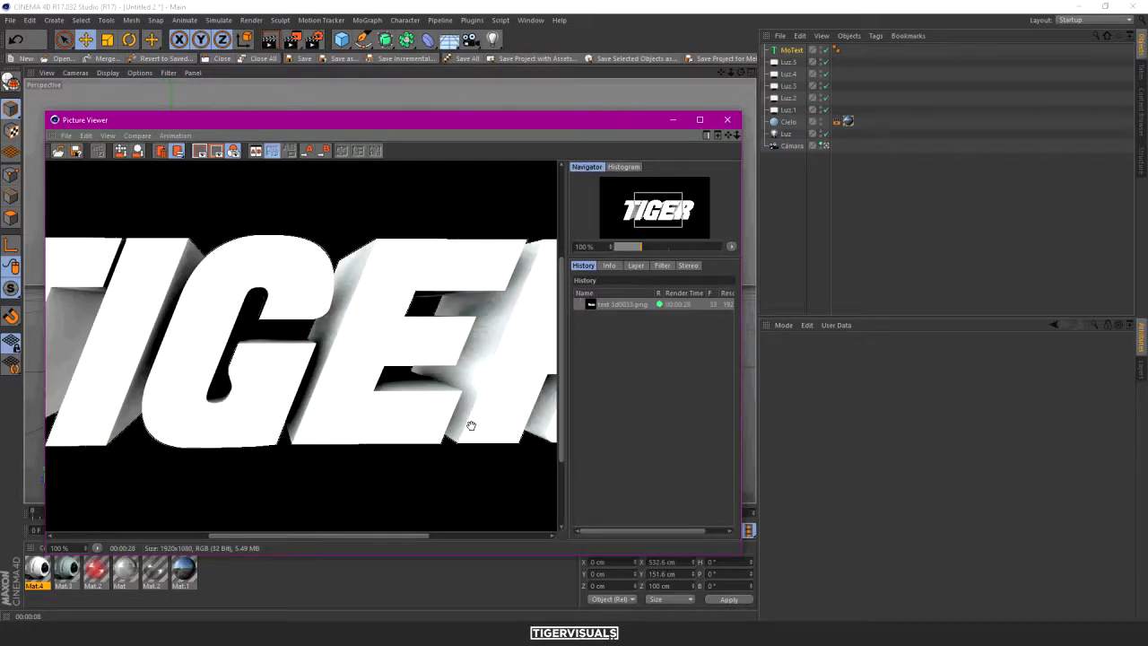
left_click(727, 119)
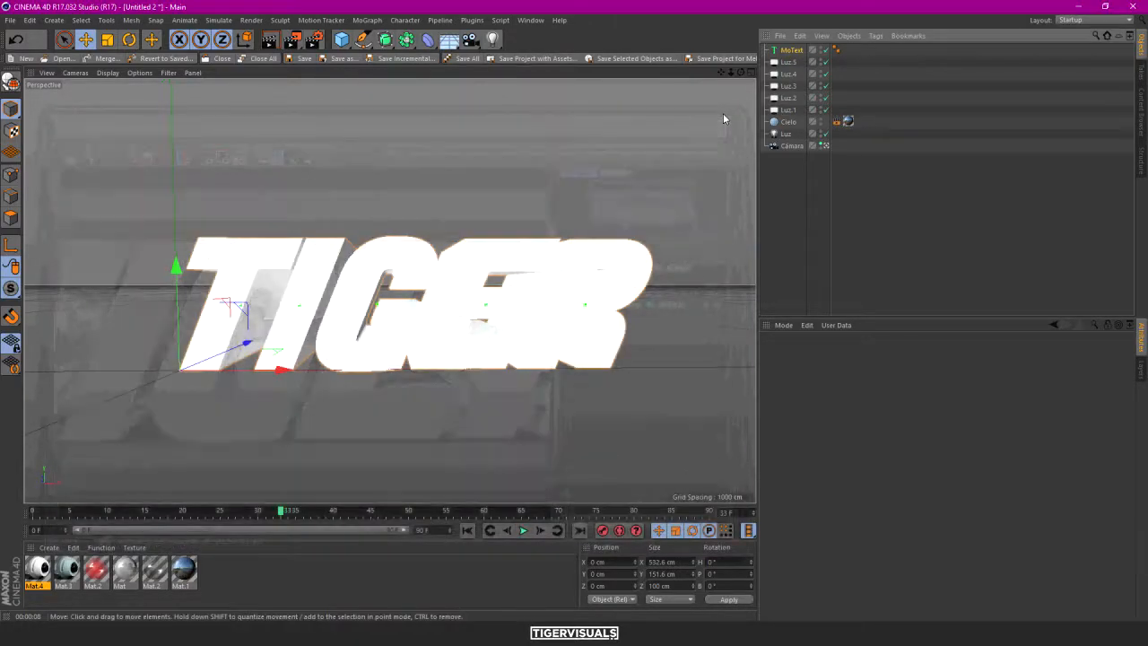
left_click(792, 50)
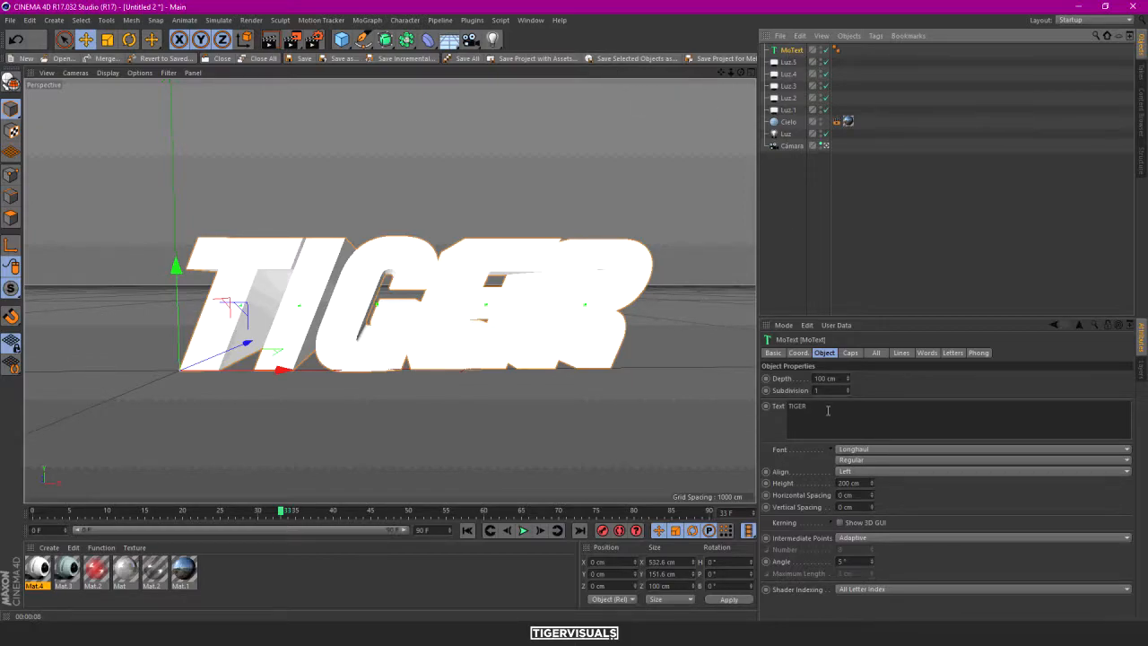
left_click(830, 377)
type("0")
key("Return")
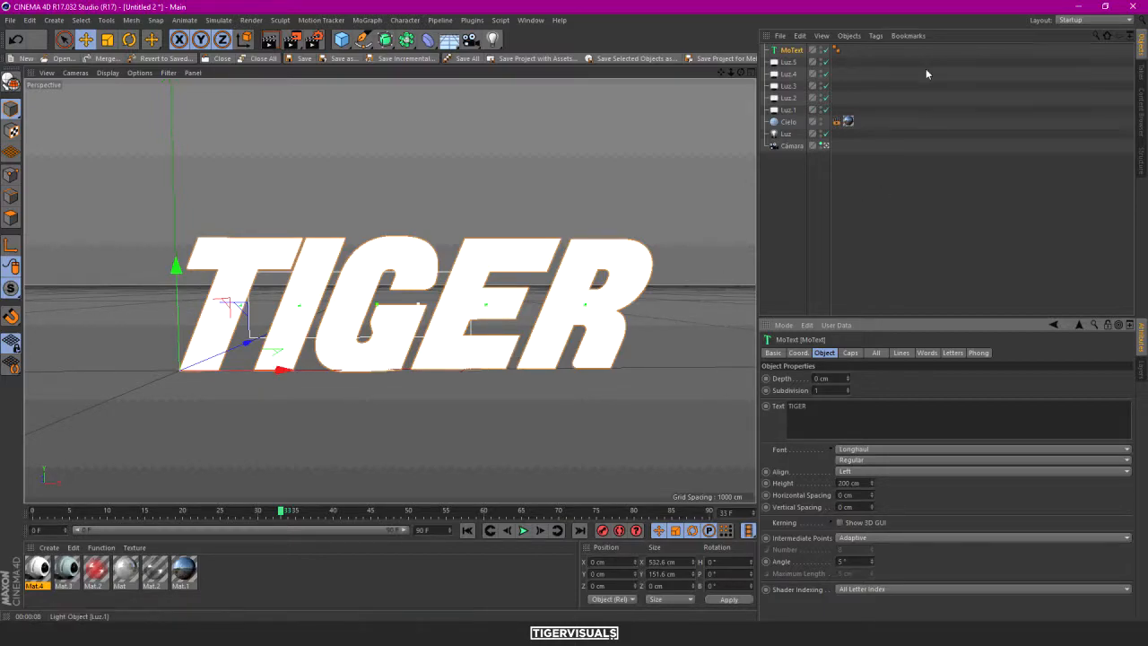
Set the render output file in the render settings to "text 2d" on the Desktop
left_click(323, 42)
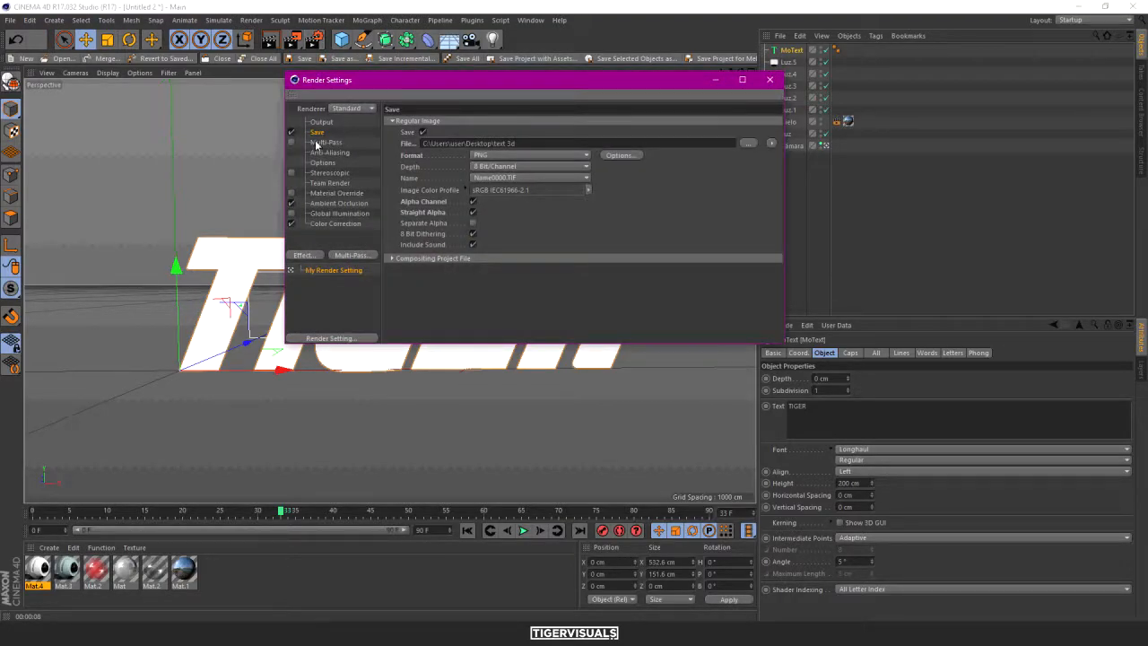
left_click(750, 144)
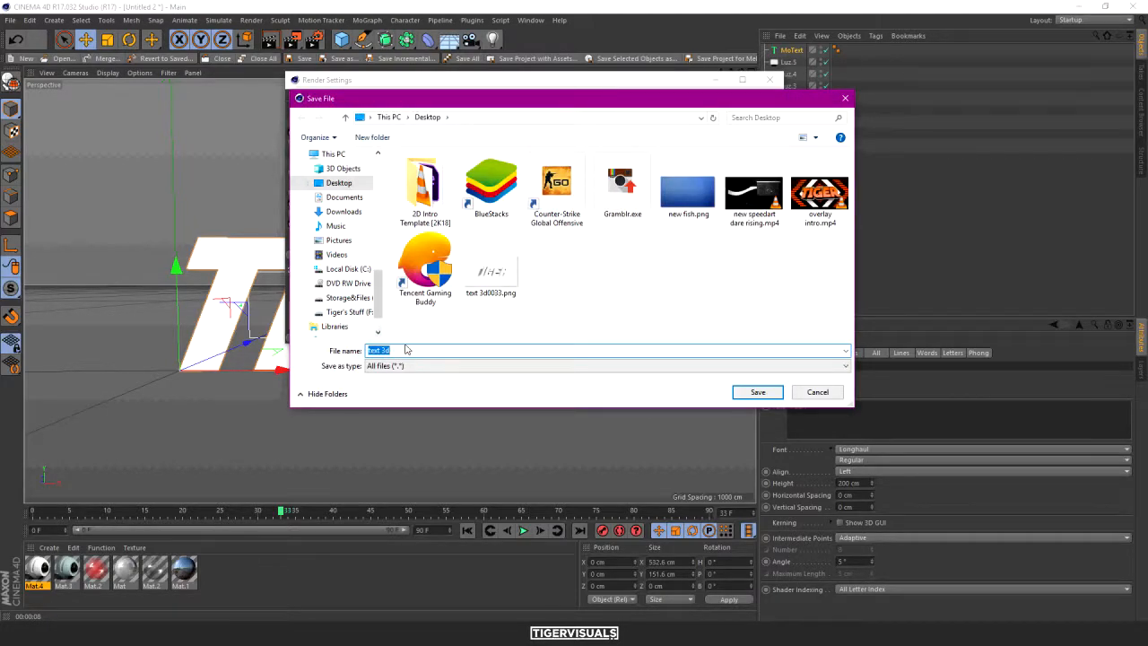
left_click(418, 351)
key("Return")
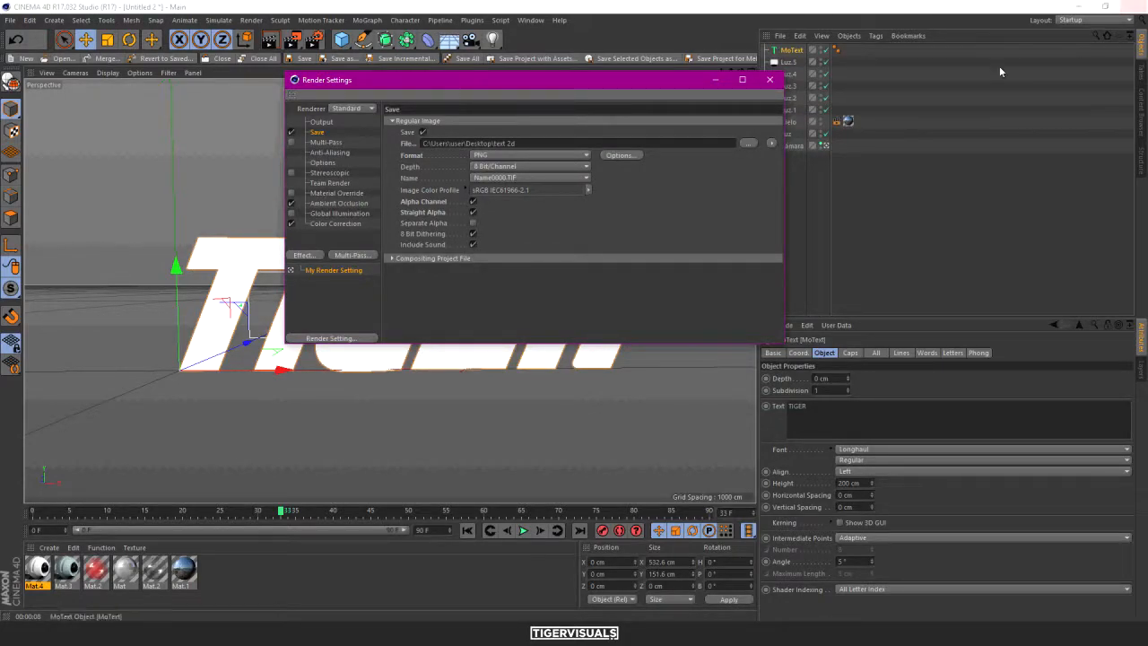
left_click(770, 79)
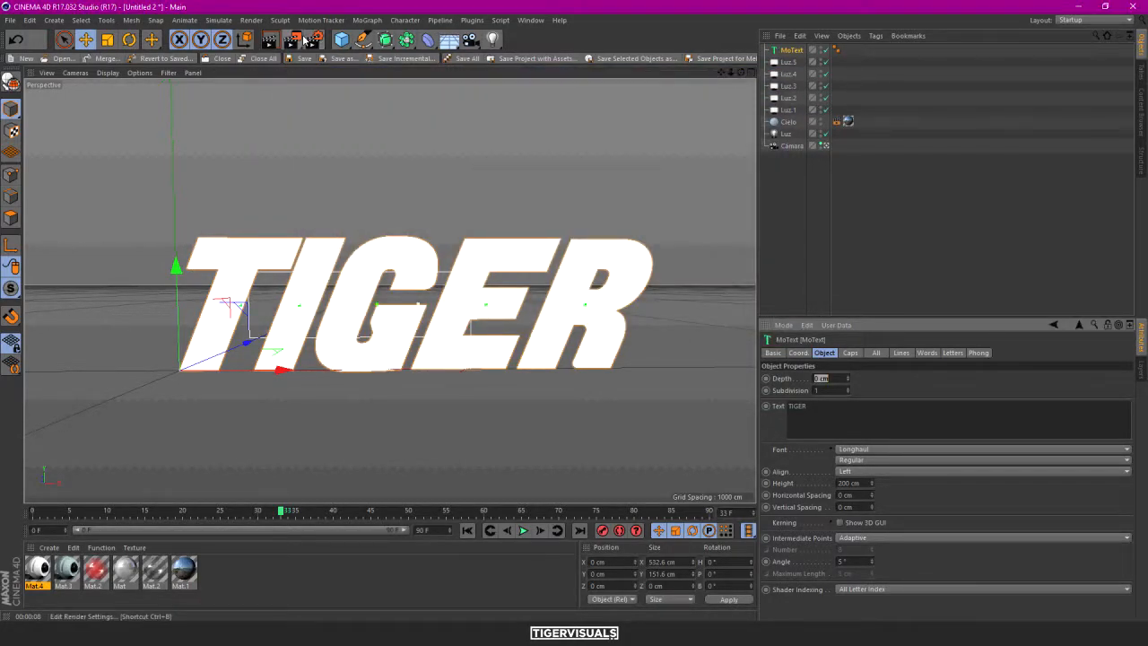
Render the flat TIGER text to the Picture Viewer despite the missing texture, inspect the full lettering and close the viewer
left_click(291, 39)
left_click(285, 186)
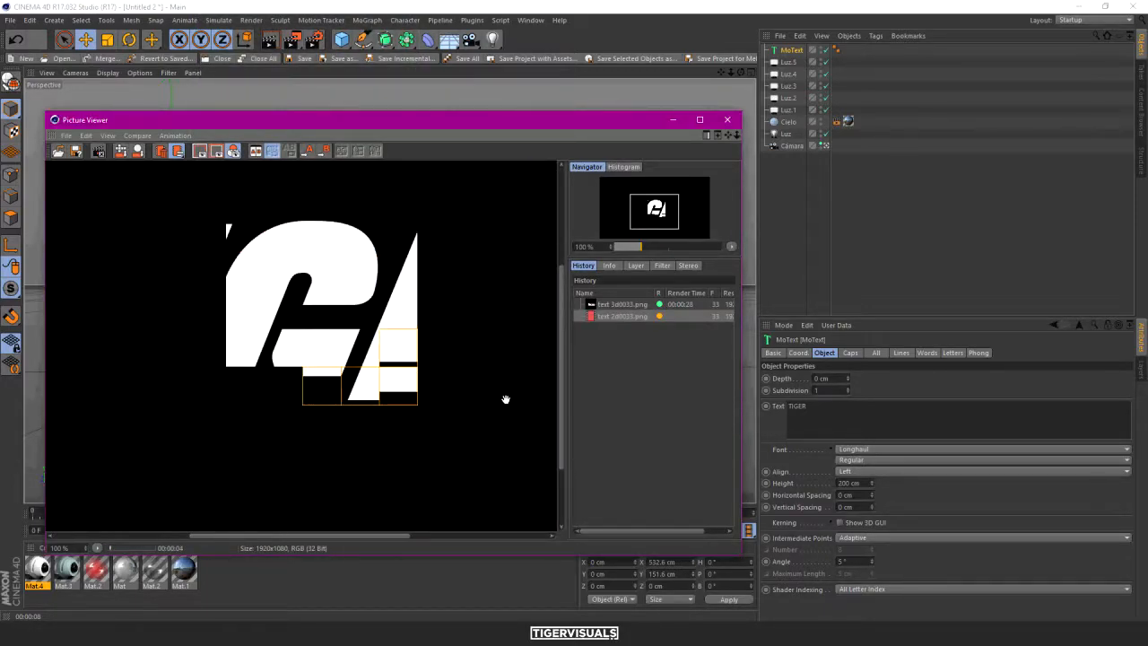
left_click_drag(540, 415, 487, 371)
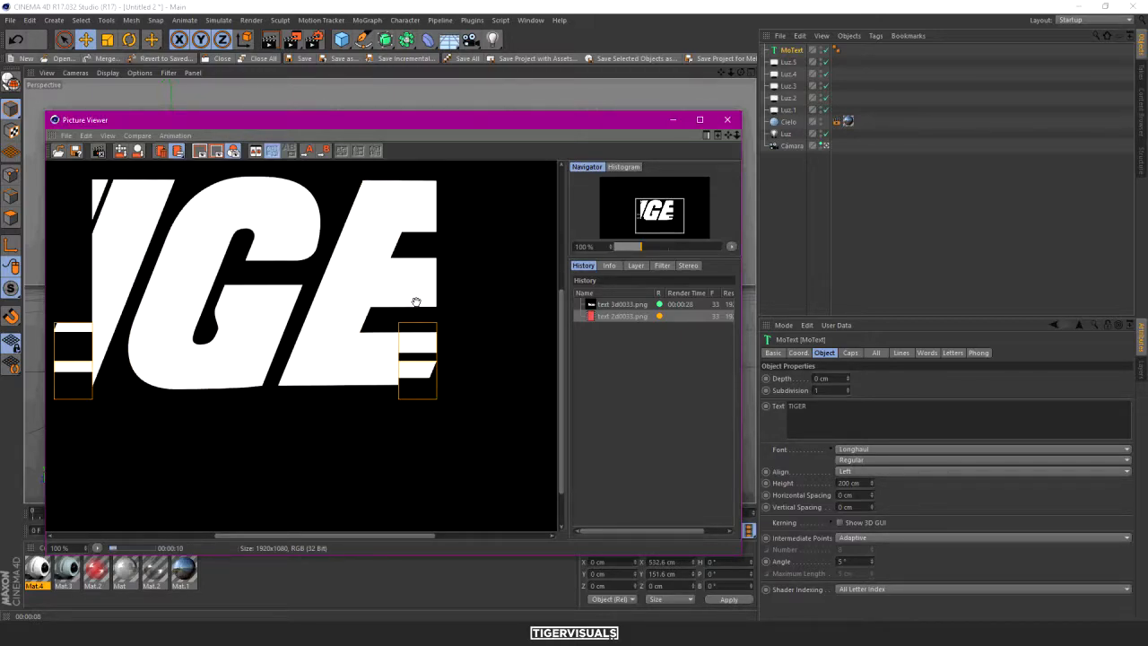
scroll(425, 274, "down", 3)
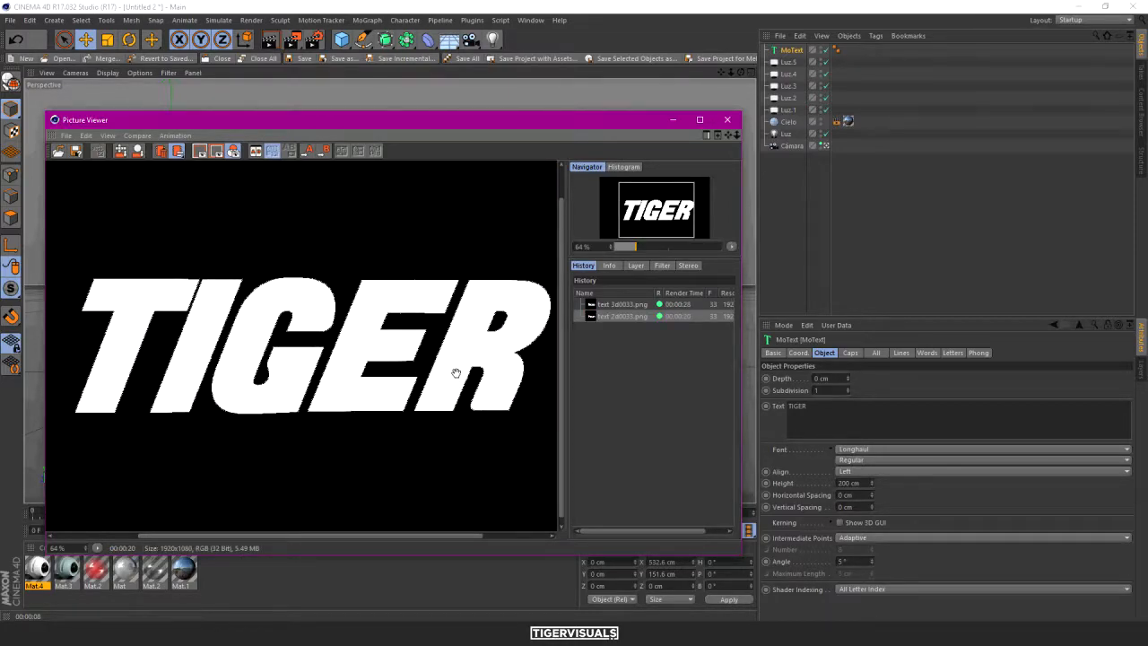
left_click(727, 119)
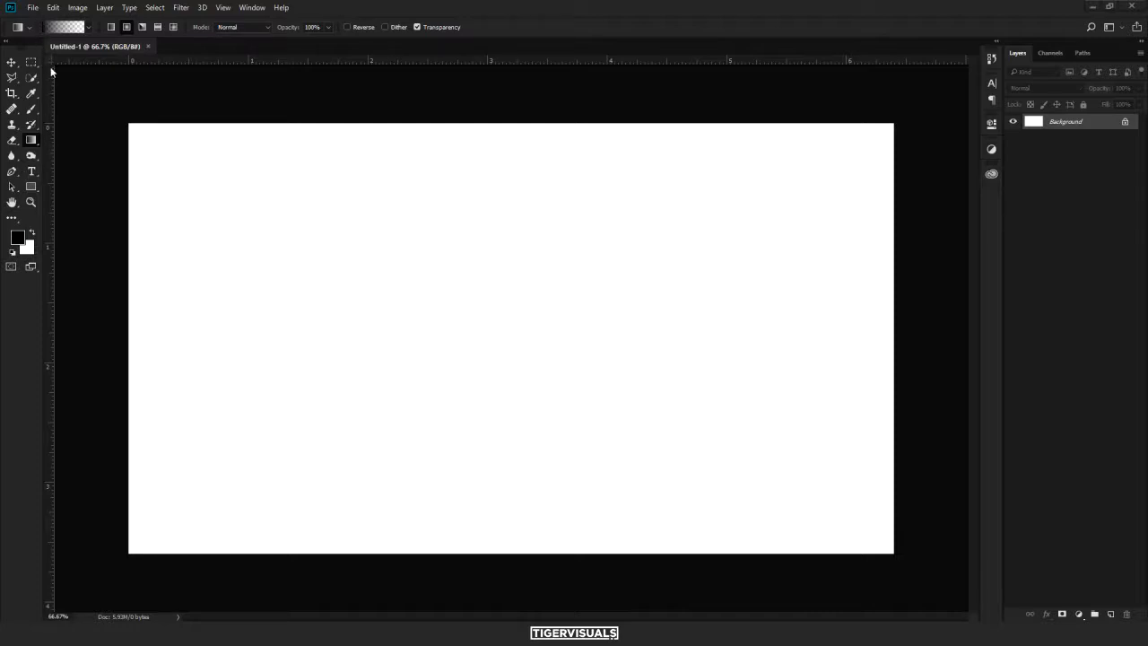
Switch to Photoshop and place text 3d0033.png from the Desktop as an embedded image at its default size
left_click(33, 7)
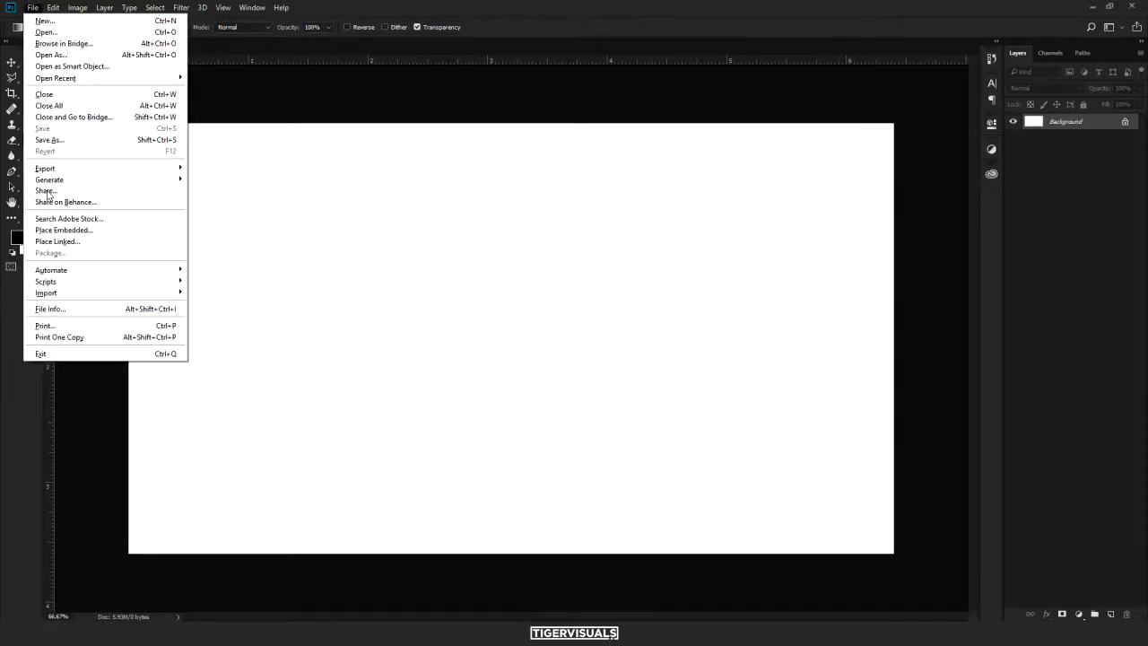
left_click(50, 230)
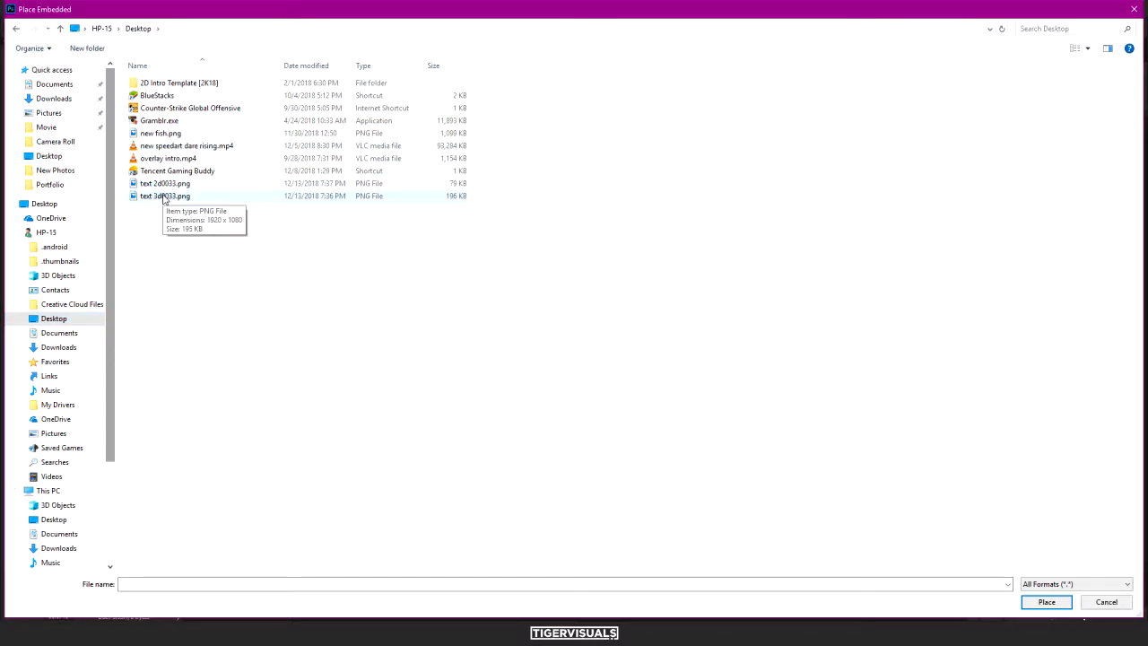
left_click(165, 197)
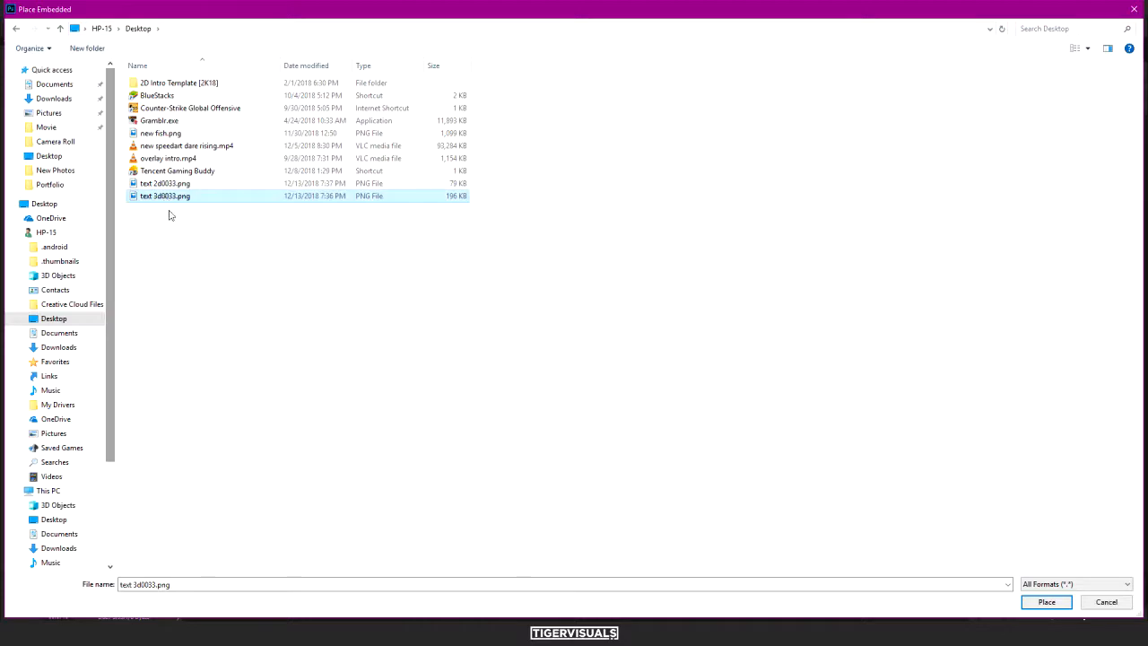
left_click(1062, 600)
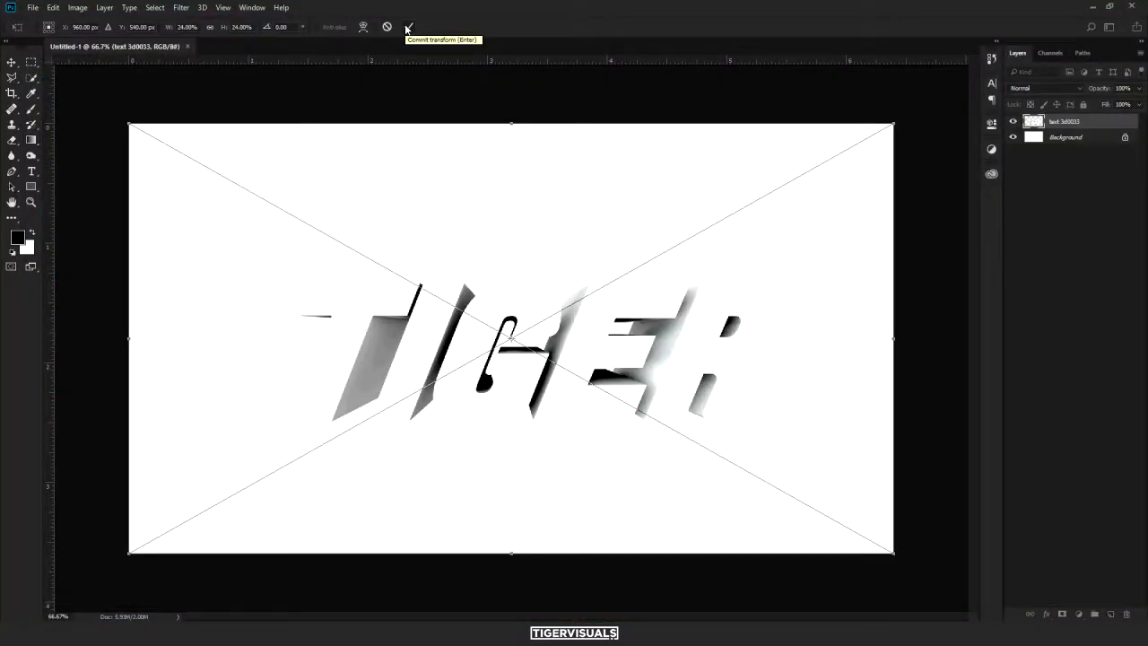
left_click(407, 28)
Place text 2d0033.png from the Desktop as an embedded image above the 3D text layer
left_click(32, 7)
left_click(69, 230)
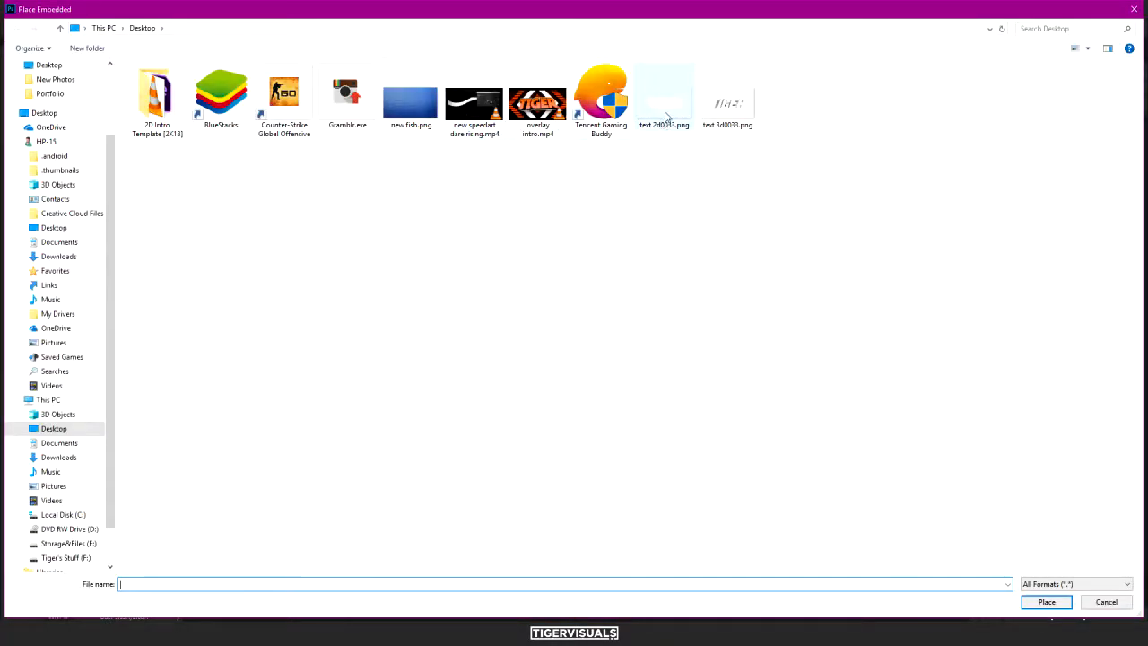
double_click(664, 115)
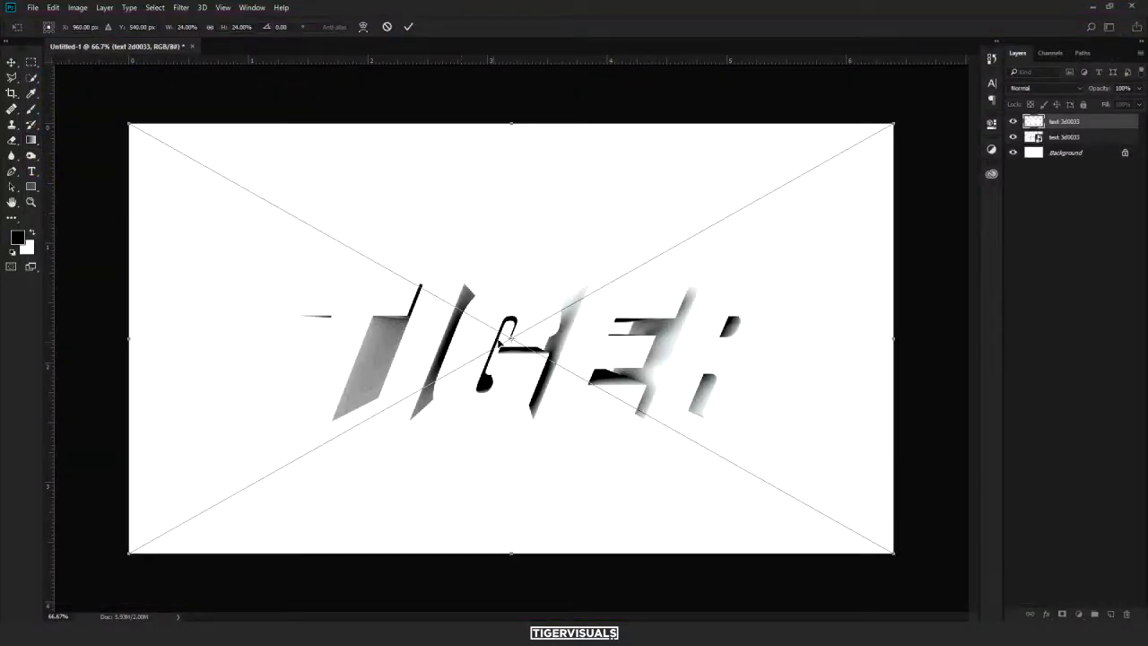
key("Return")
Group the text 2d0033 and text 3d0033 layers and hide the white Background layer
key("g")
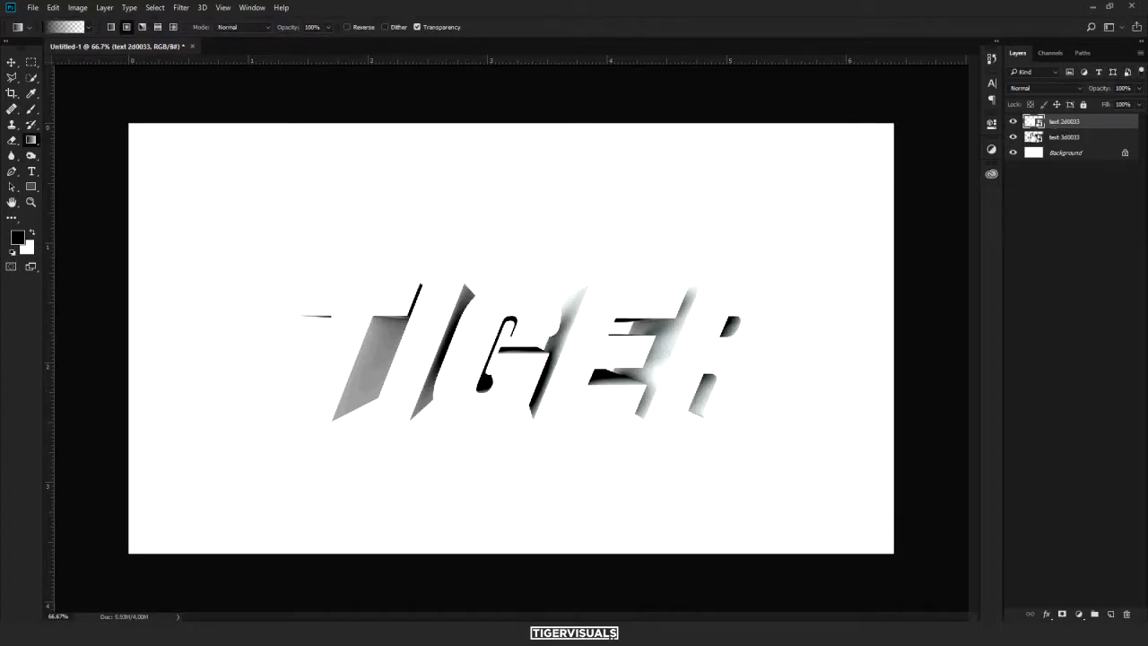
left_click(1078, 140, "ctrl")
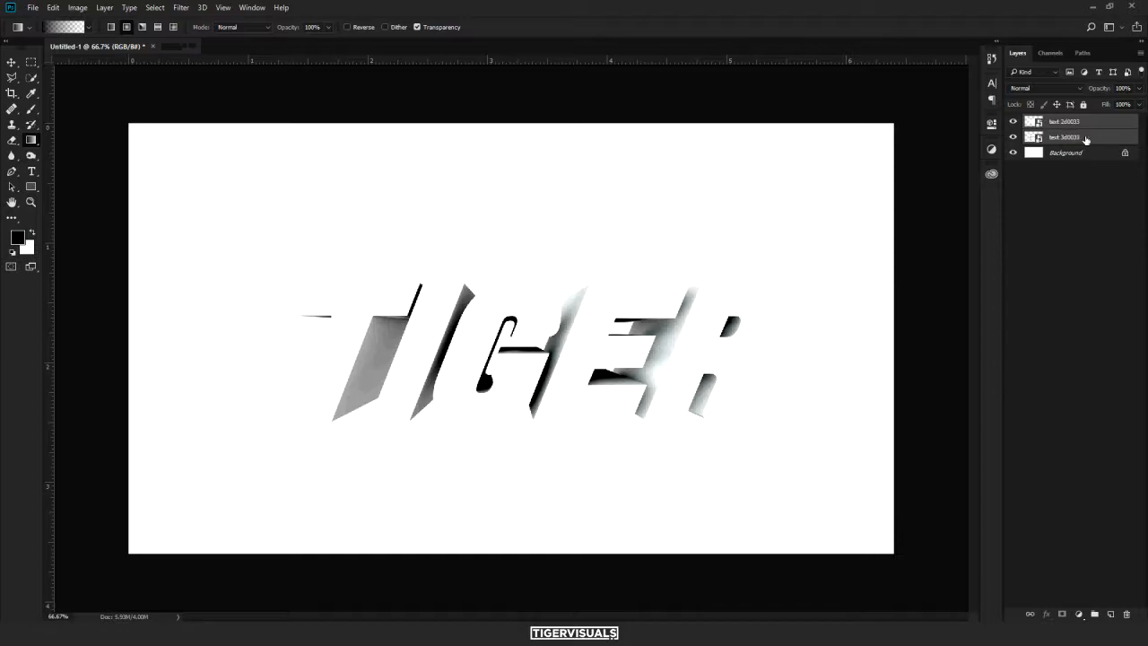
left_click(1073, 128, "ctrl")
left_click(1076, 137, "ctrl")
left_click(1088, 121, "ctrl")
left_click(1097, 134, "ctrl")
key("ctrl+g")
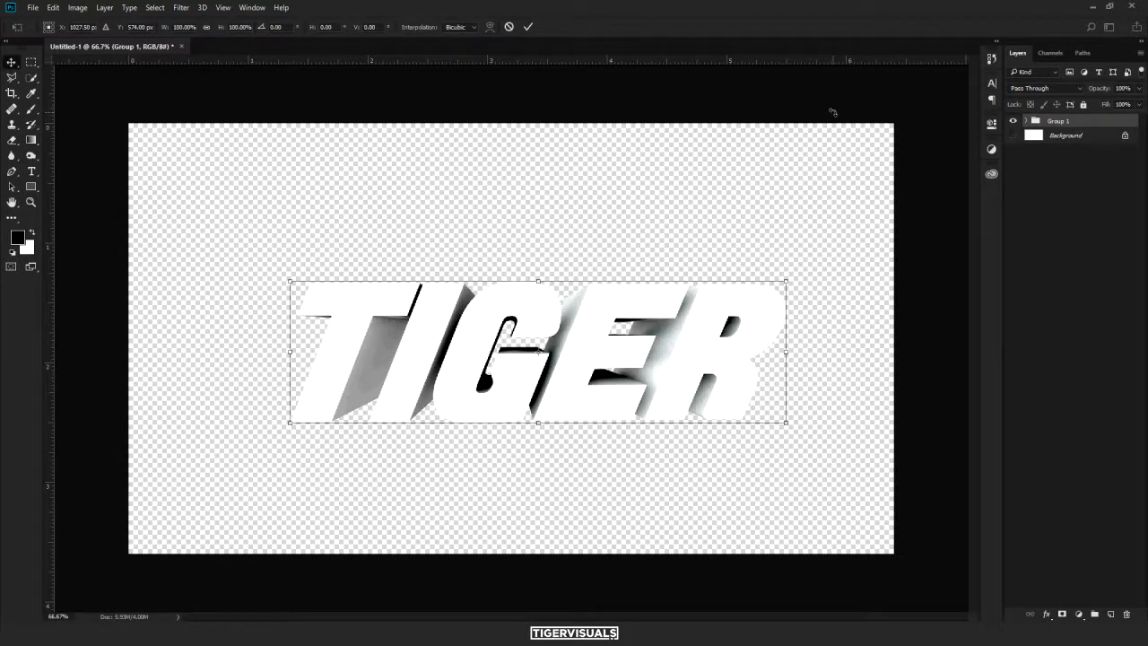
Scale the TIGER group down to about 73% around its centre and check the lettering's edges
key("Escape")
key("ctrl+t")
left_click_drag(787, 283, 719, 302, "alt")
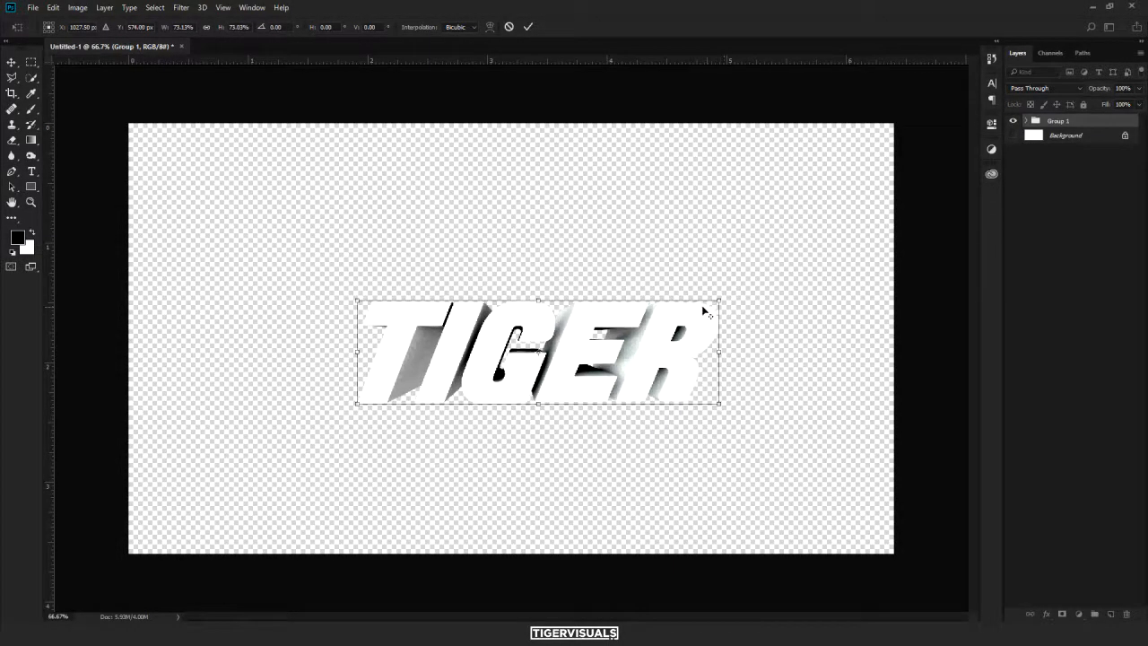
key("Return")
key("ctrl+plus")
key("ctrl+plus")
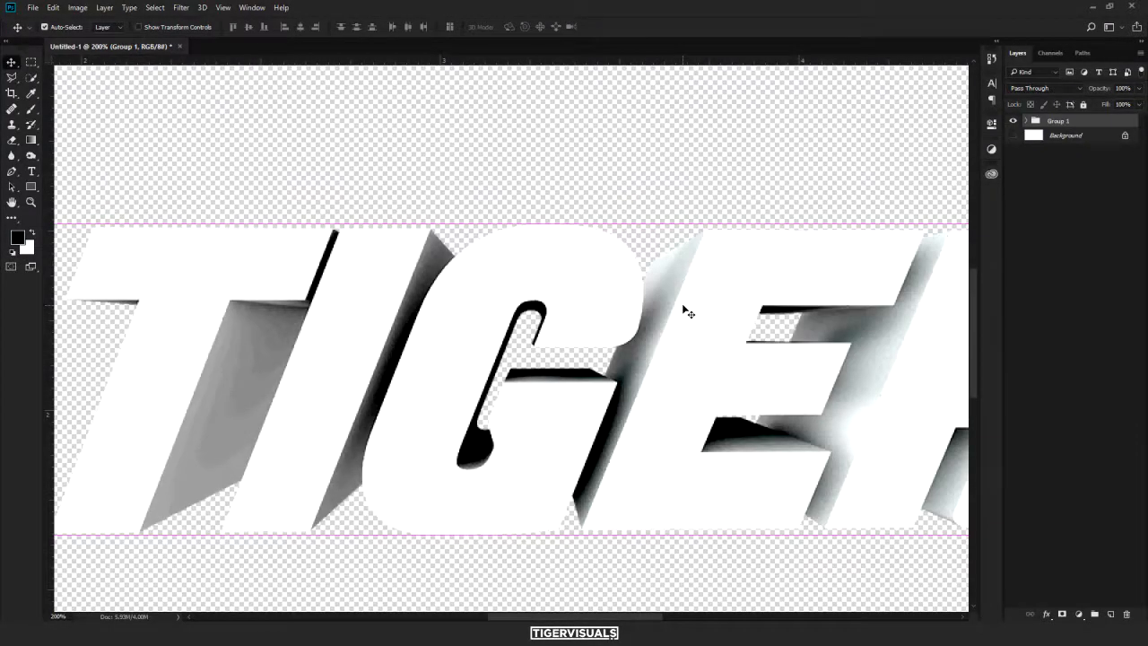
key("ctrl+minus")
key("ctrl+minus")
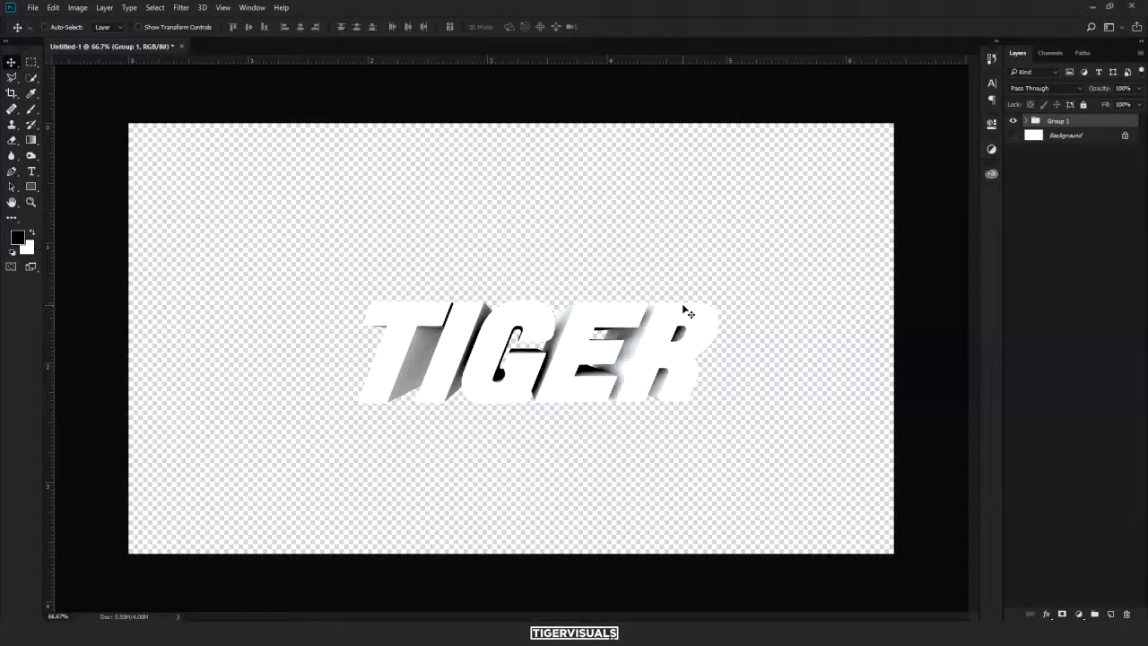
Expand the TIGER group, add a new layer directly above the Background and fill it with black
left_click(1028, 121)
left_click(1059, 169)
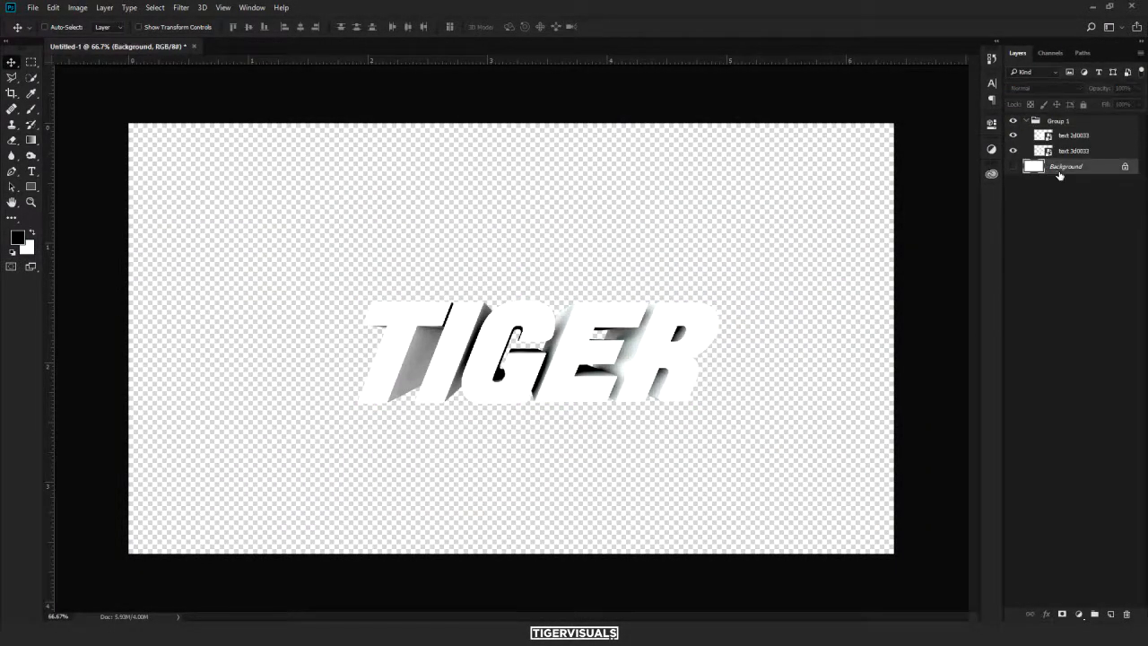
left_click(44, 27)
key("ctrl+shift+n")
key("Return")
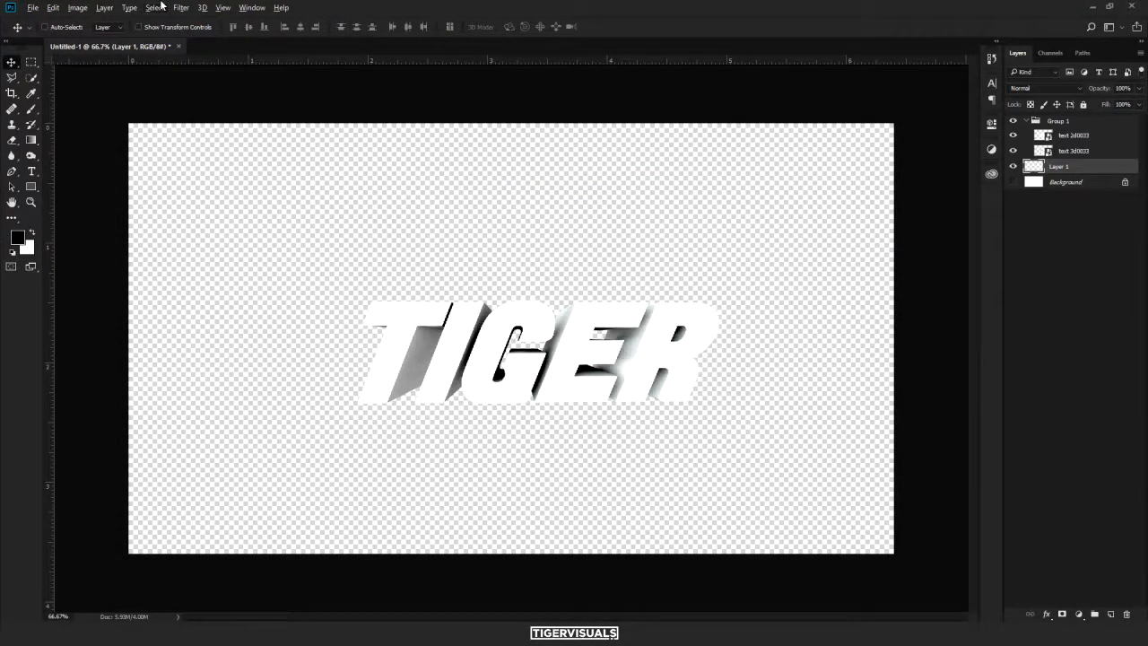
key("alt+BackSpace")
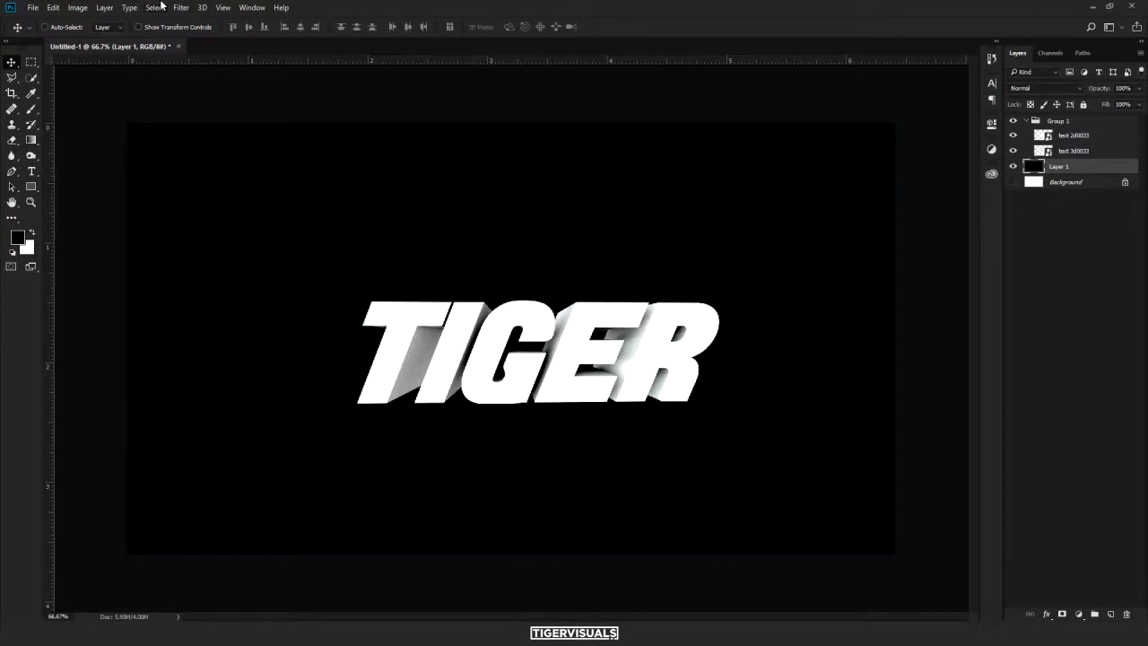
Add a Gradient Overlay layer style to the text 2d0033 layer
left_click(1103, 135)
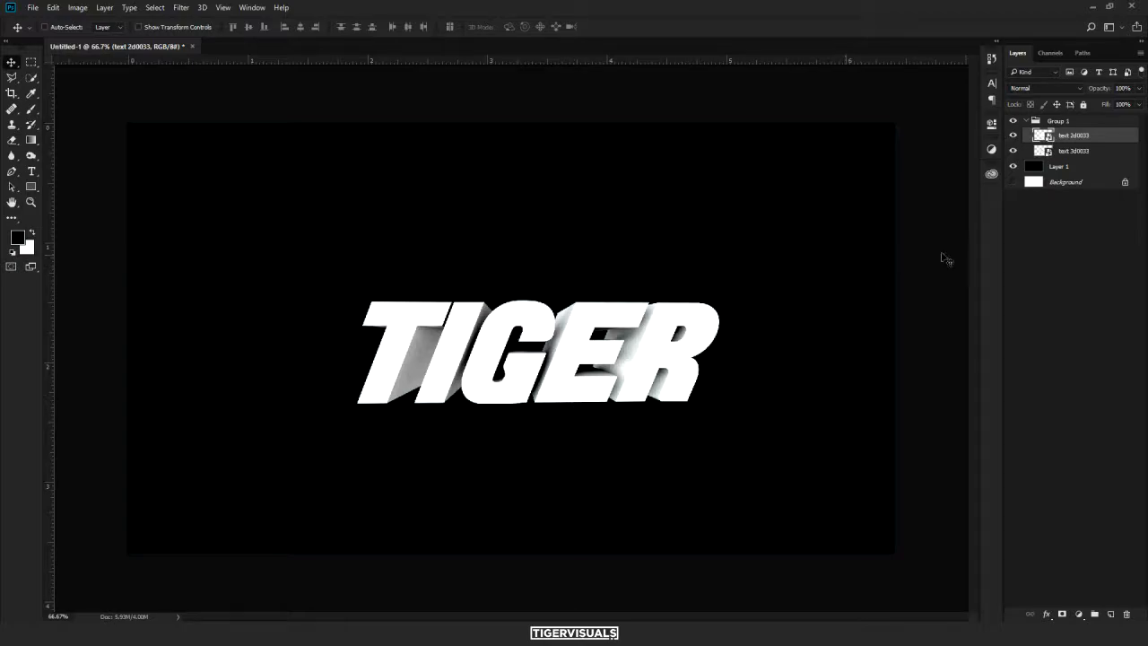
right_click(1100, 133)
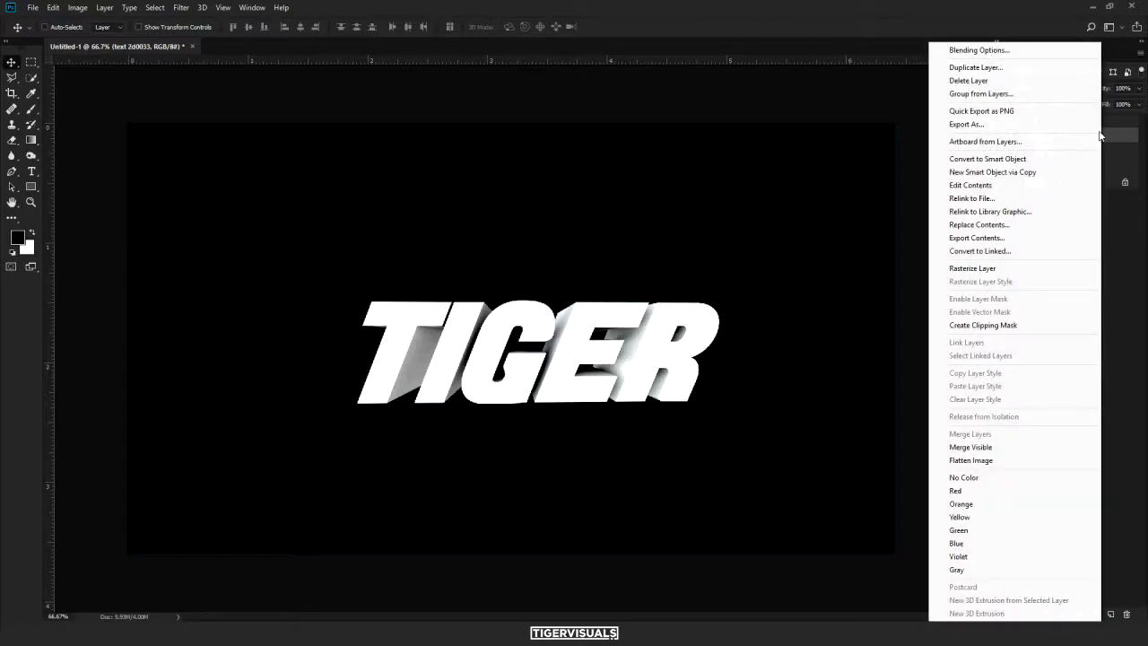
left_click(1055, 50)
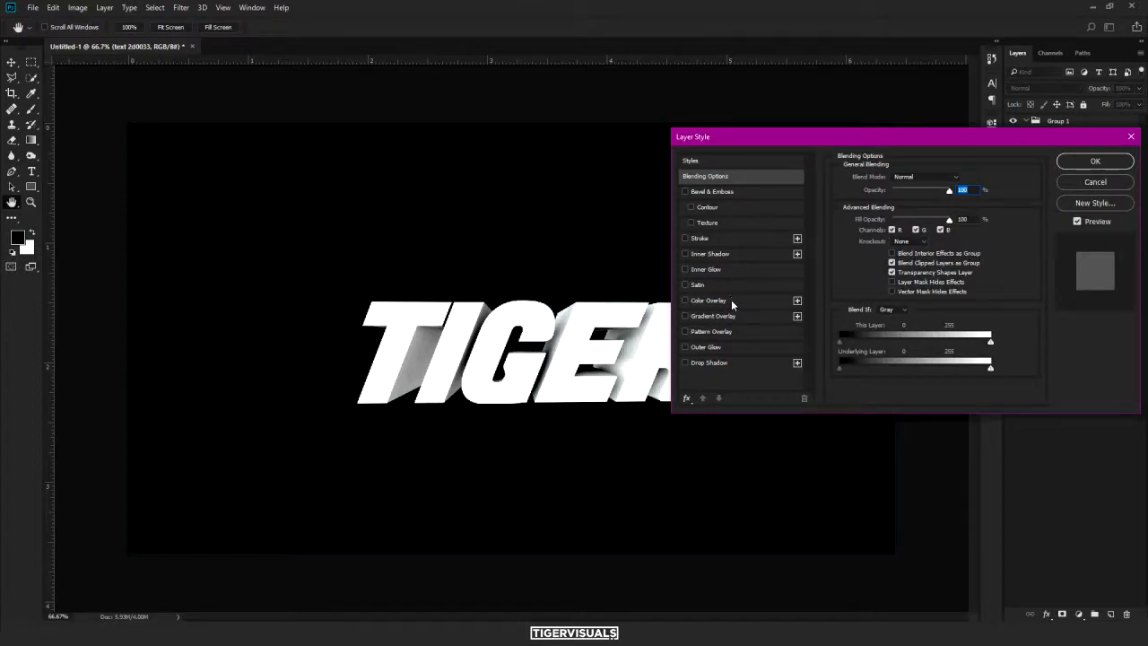
left_click(727, 315)
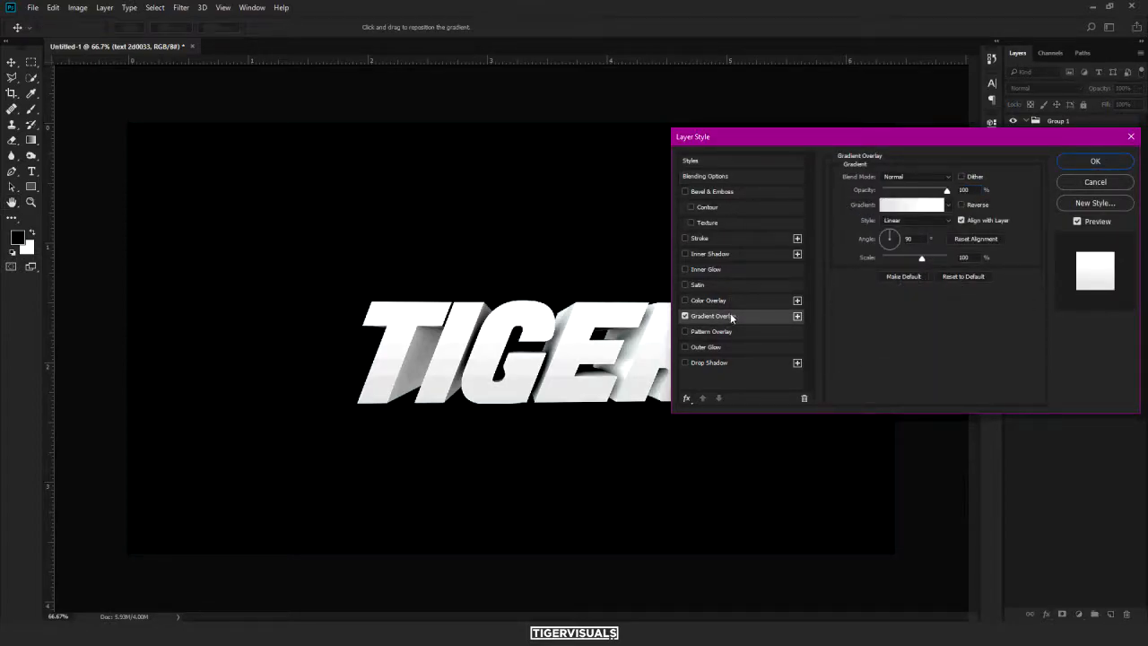
Try the magenta and dark blue gradient presets for the text 2d0033 overlay, ending on the Black, White preset
left_click(904, 204)
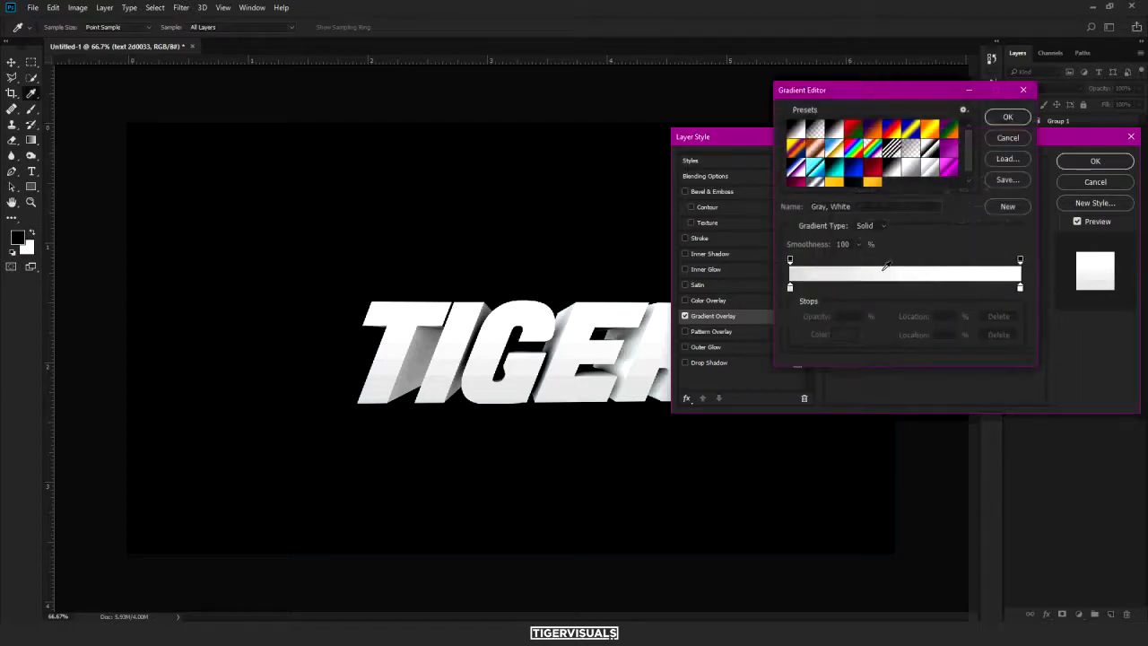
left_click_drag(967, 149, 969, 163)
left_click(949, 158)
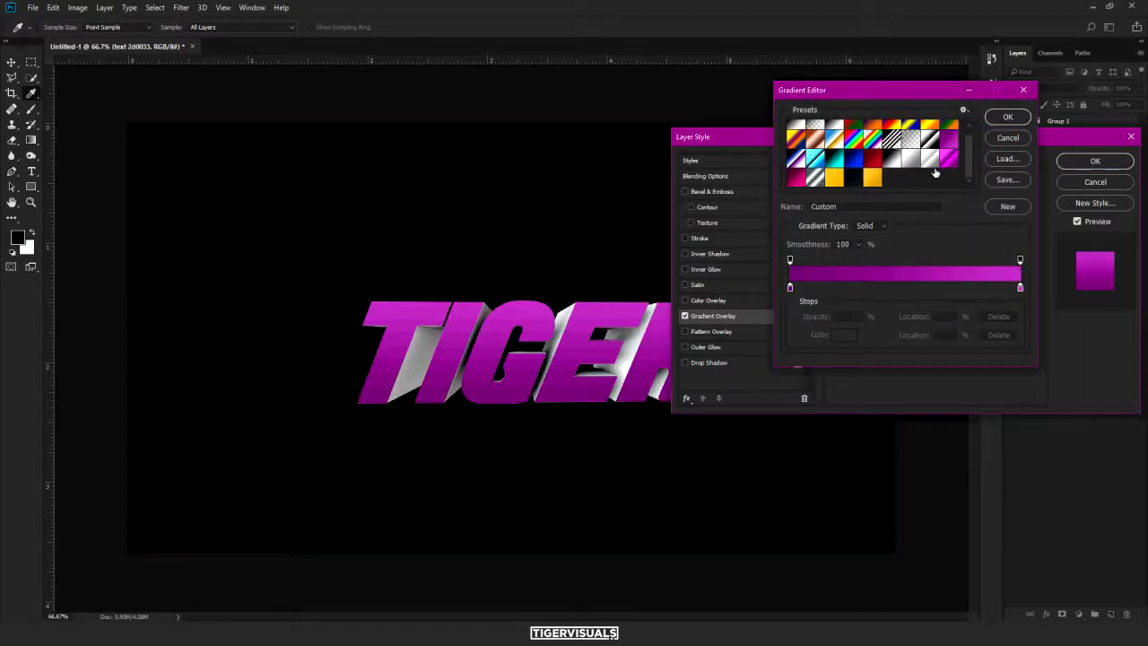
left_click(855, 185)
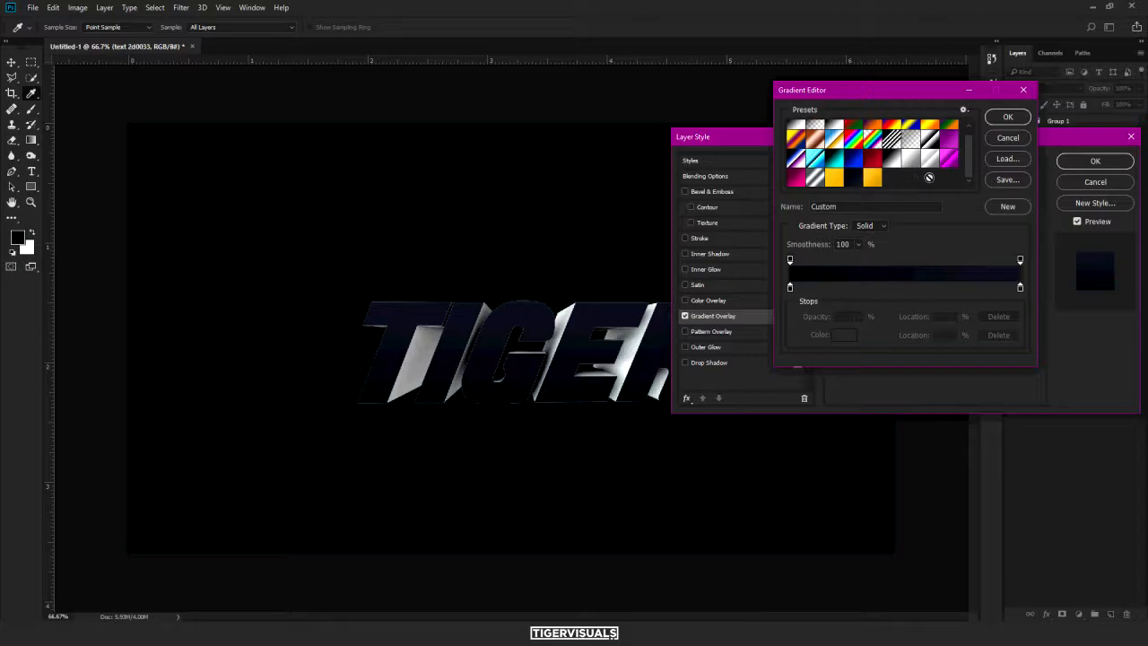
left_click_drag(971, 173, 976, 160)
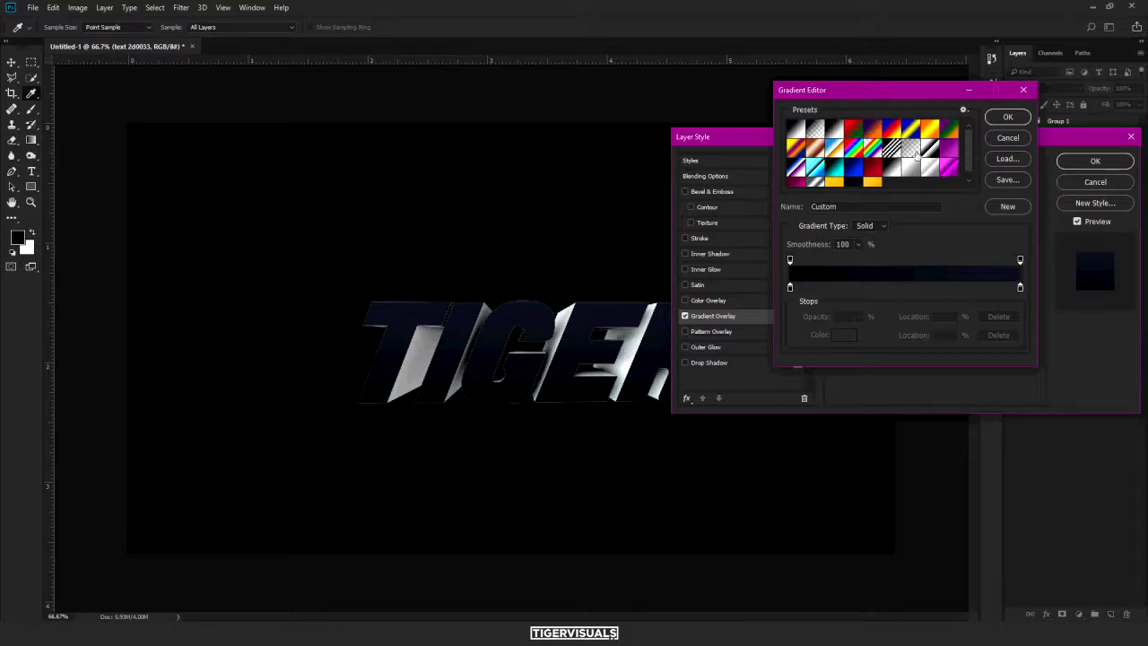
left_click(839, 129)
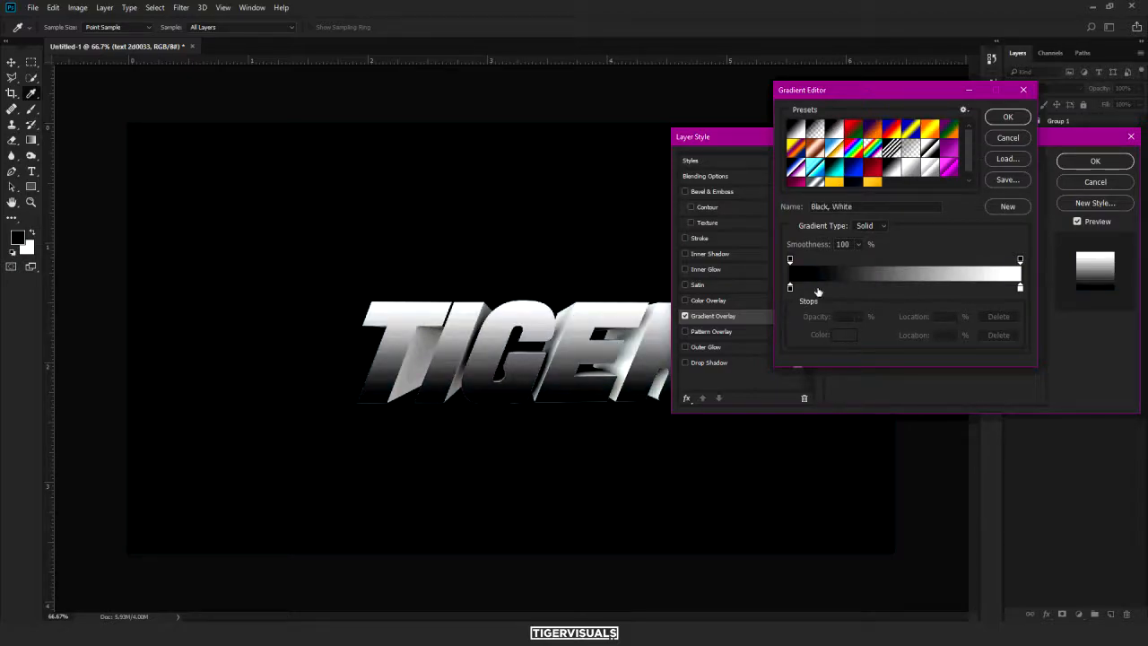
left_click(849, 130)
left_click(838, 132)
Recolour the overlay gradient's black stop to deep navy and its white stop to dark blue #0b0b60
double_click(789, 289)
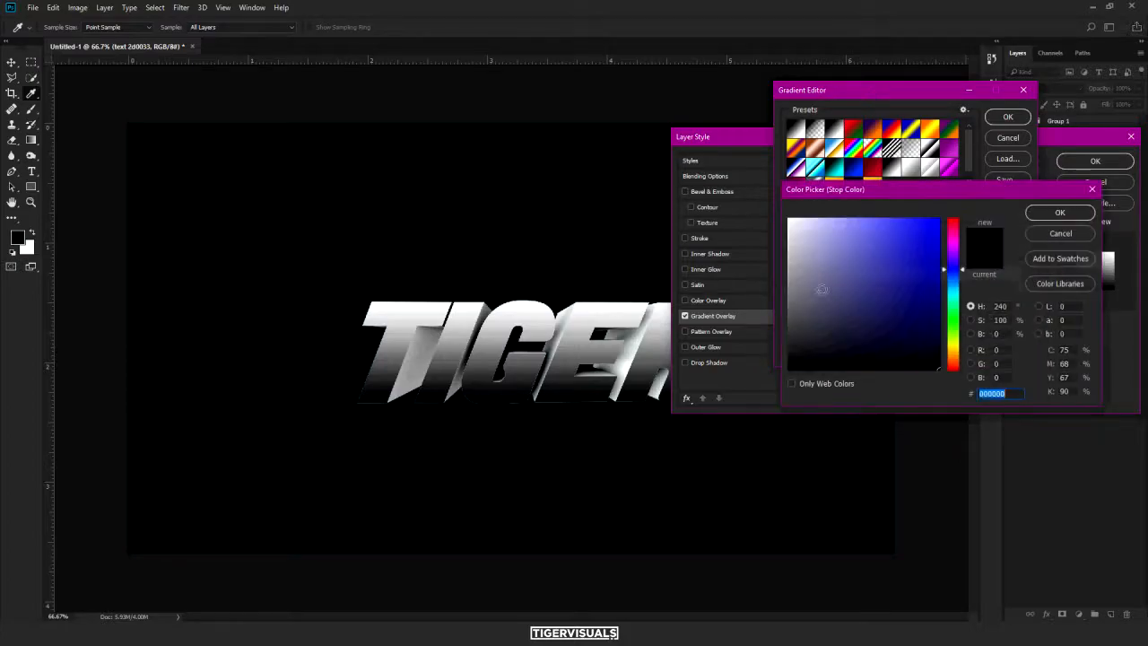
mouse_move(936, 285)
left_mouse_down()
mouse_move(943, 306)
mouse_move(983, 331)
left_mouse_up()
left_click(1041, 217)
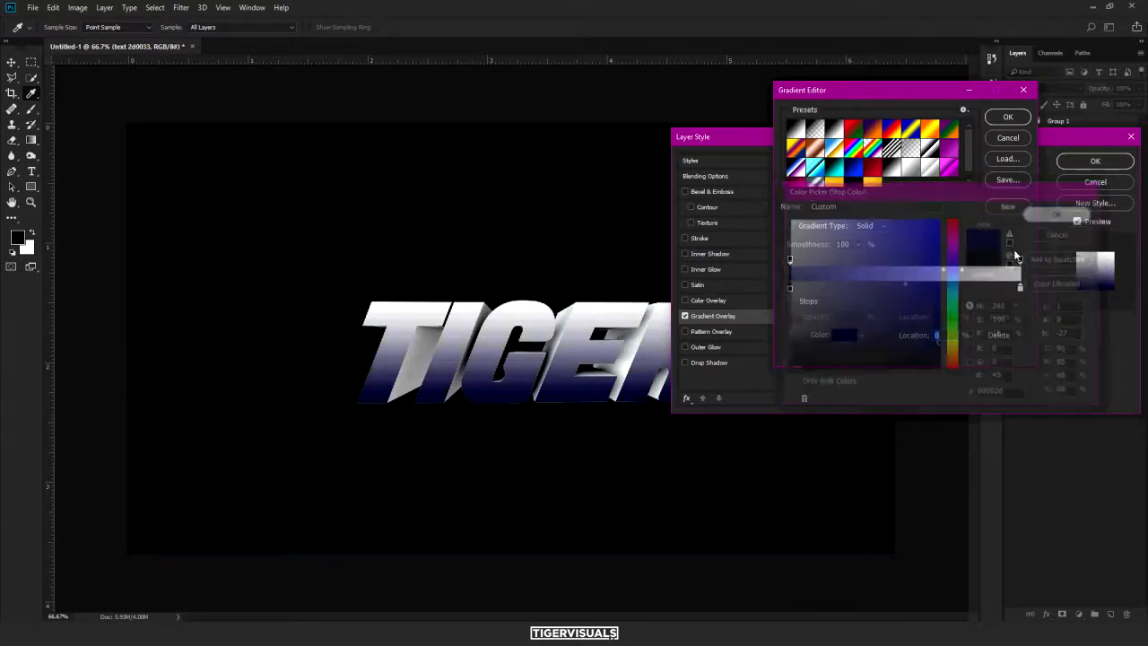
left_click(1020, 288)
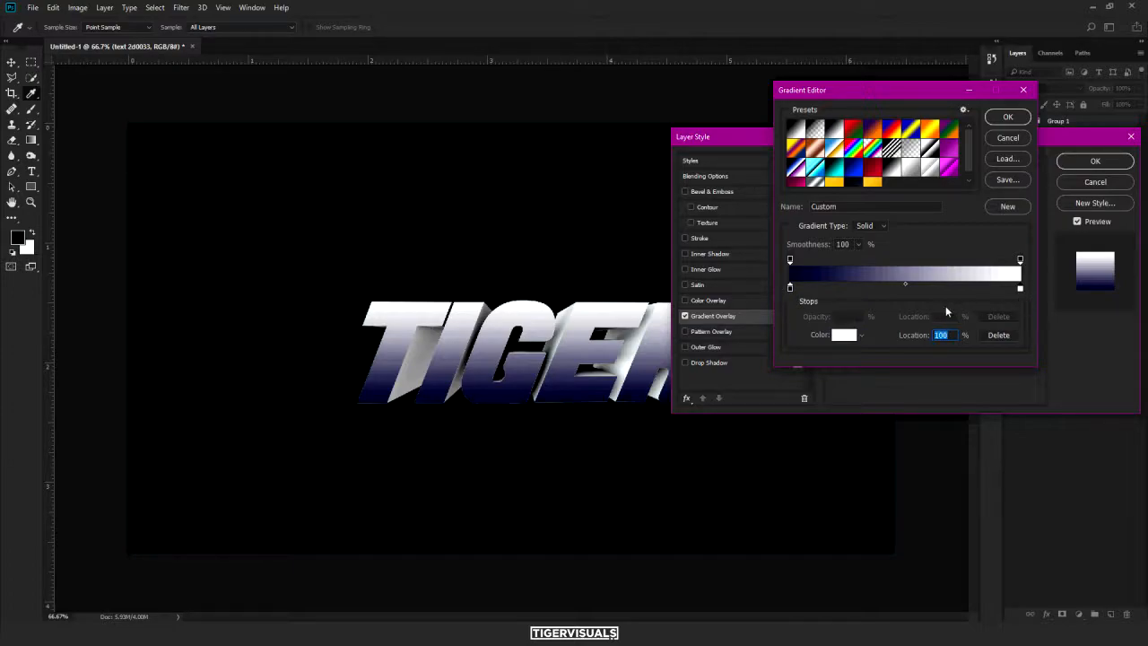
left_click(803, 266)
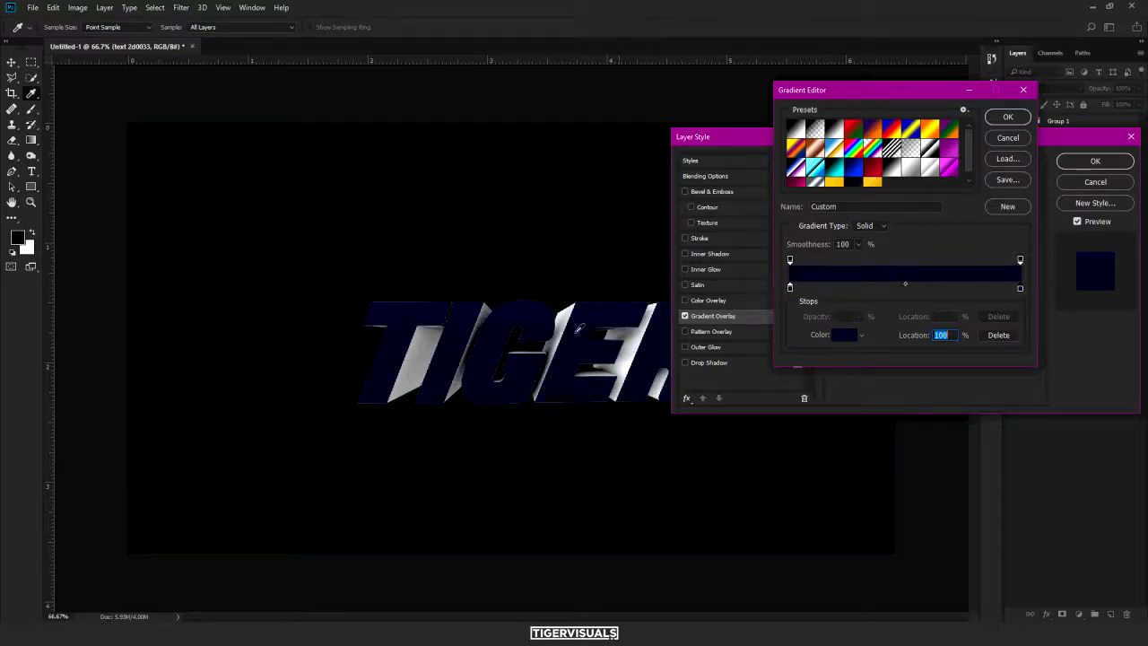
left_click(845, 337)
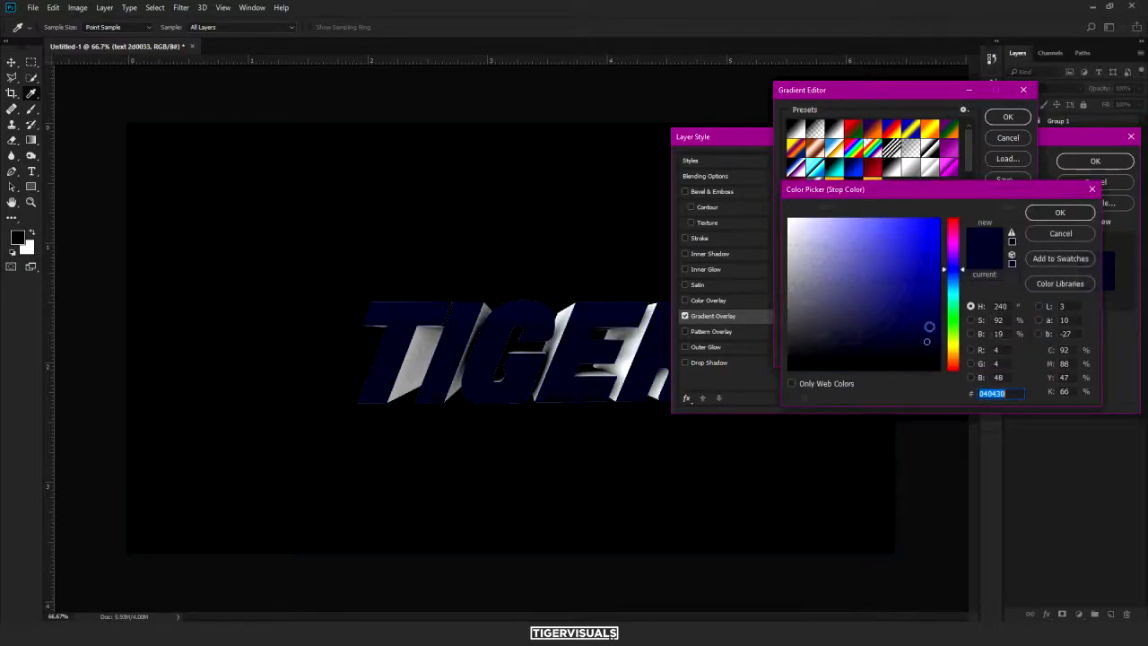
mouse_move(926, 322)
left_mouse_down()
mouse_move(926, 303)
mouse_move(922, 313)
left_mouse_up()
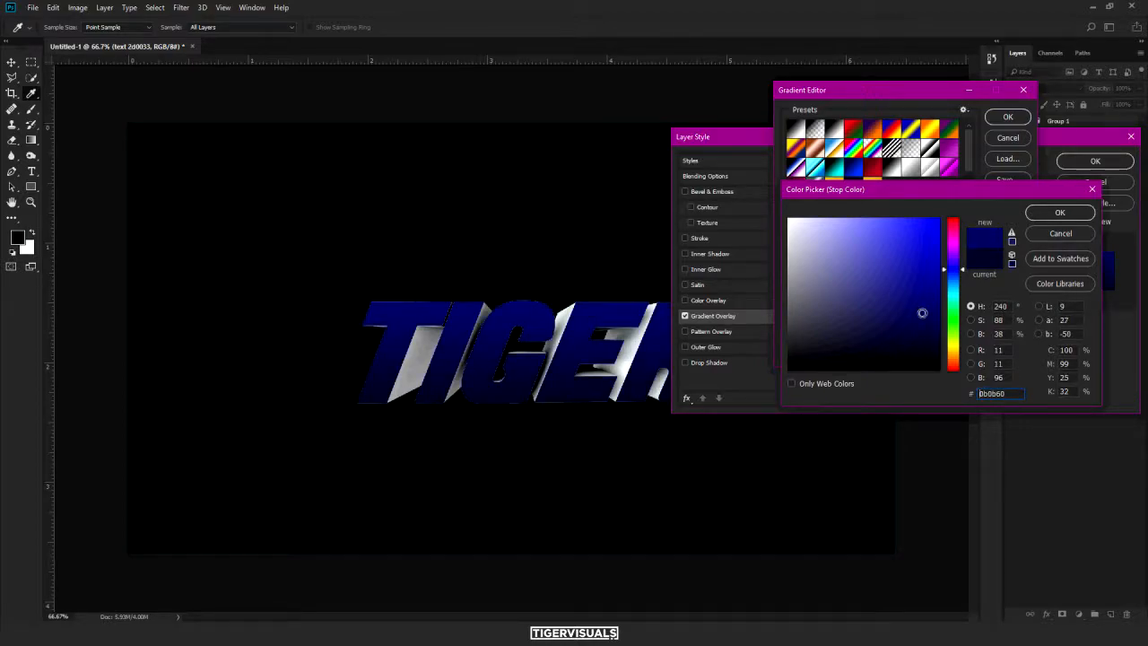
left_click(1037, 213)
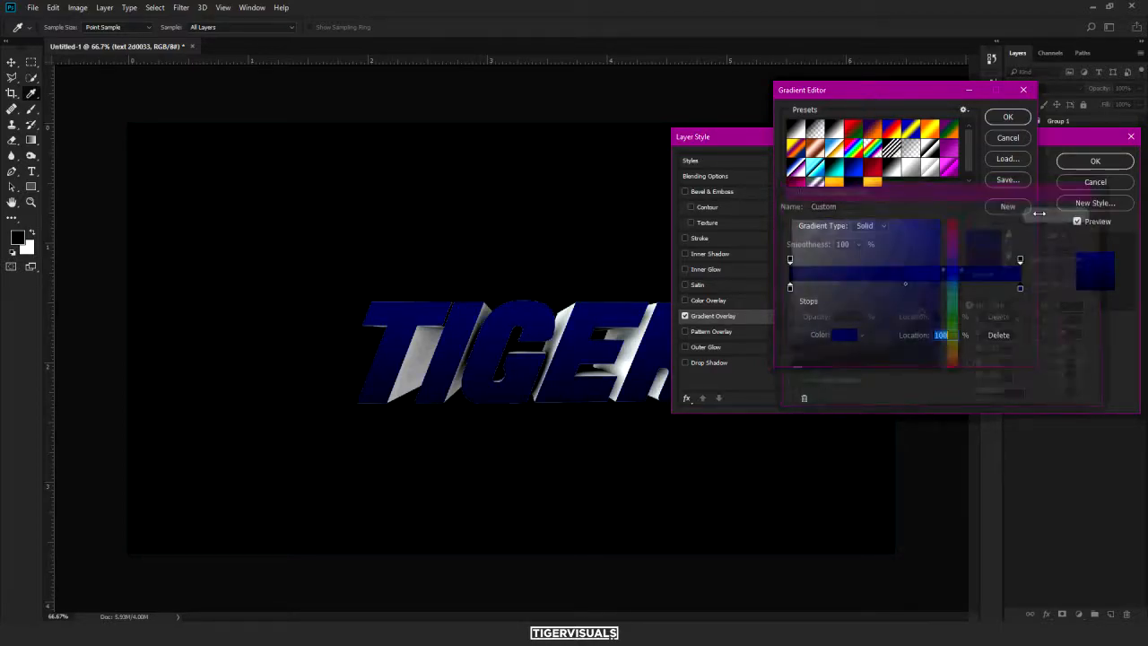
left_click(1010, 117)
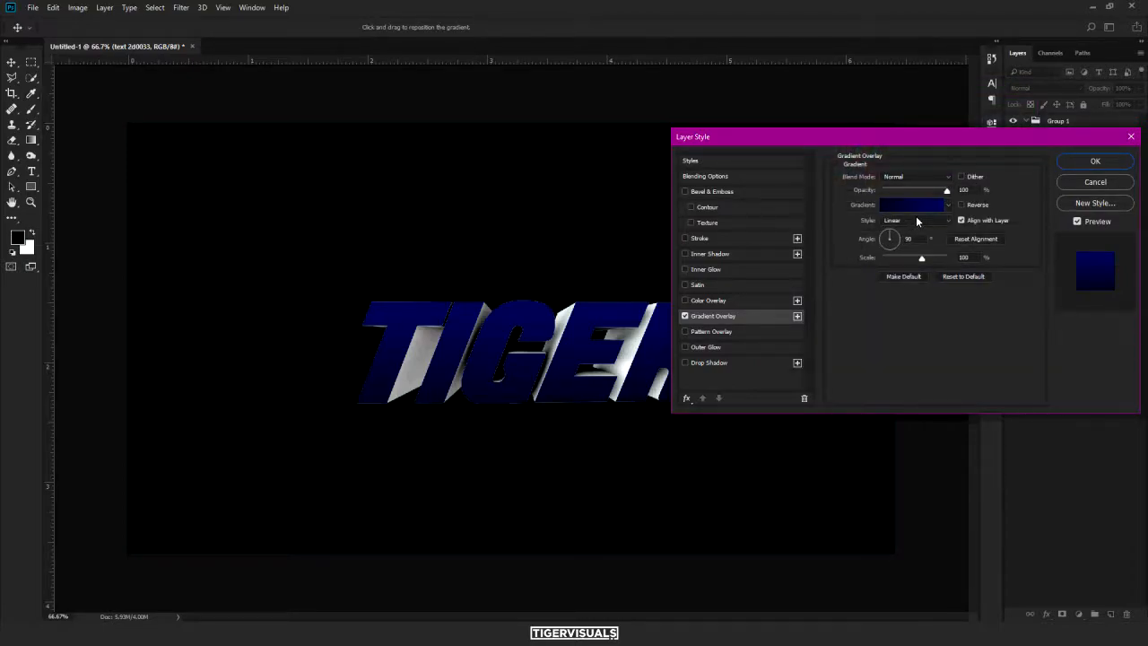
Set the text 2d0033 Gradient Overlay to the Black, White preset with 72% opacity
left_click(916, 205)
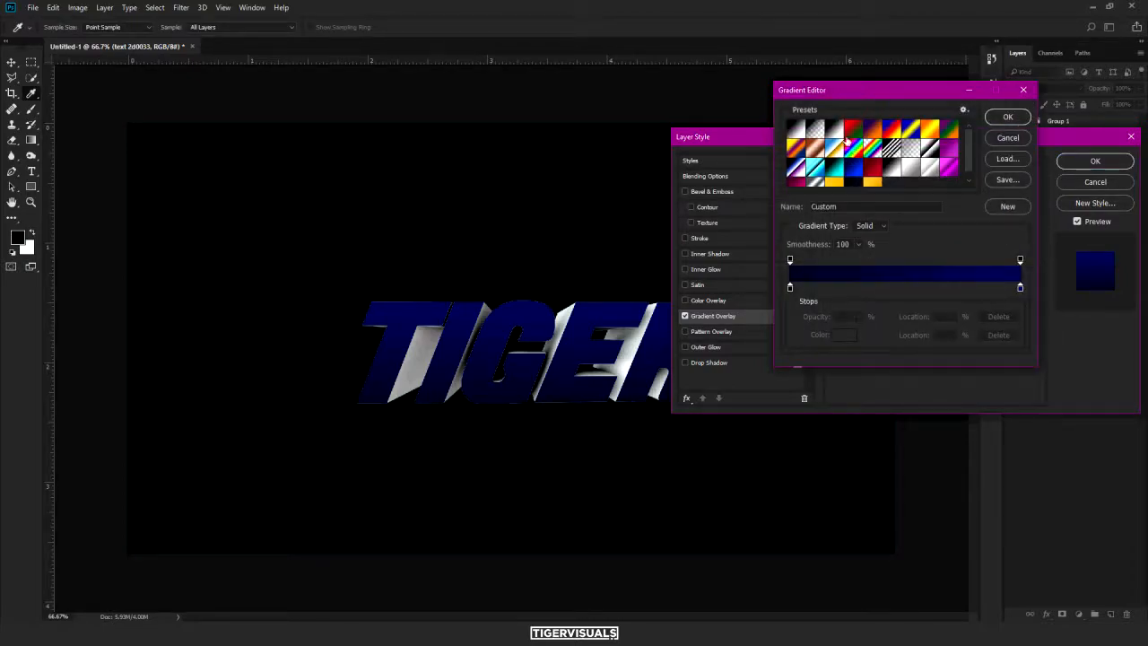
left_click(838, 132)
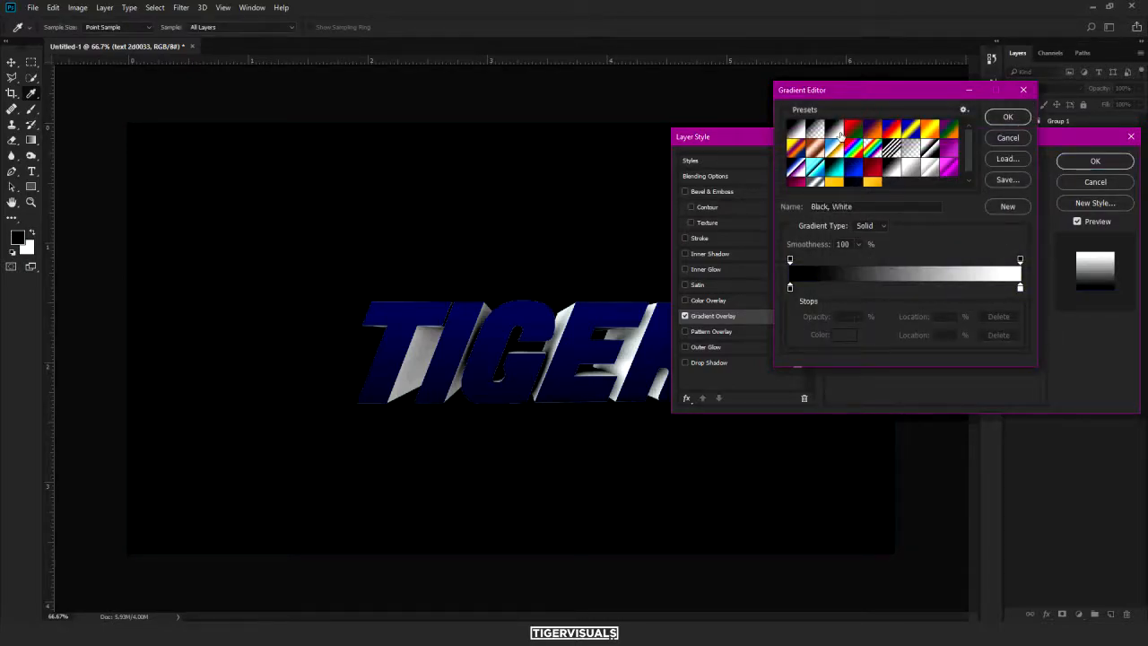
left_click(1008, 116)
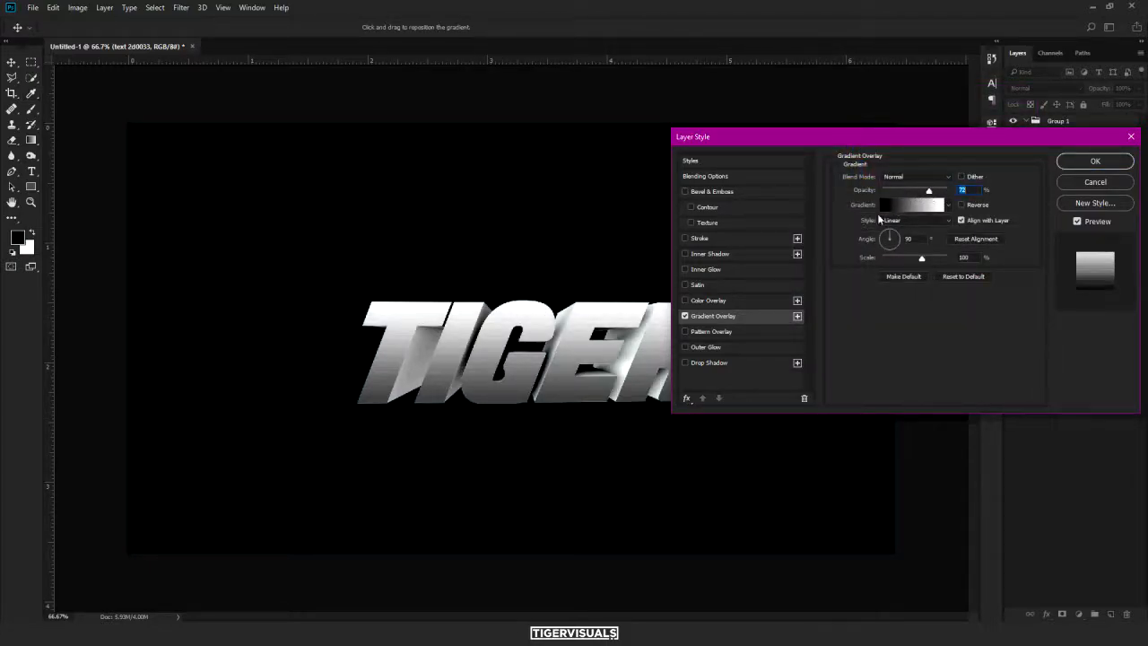
Add a white Inner Glow to text 2d0033 in Overlay mode with a size of about 38 px and apply the style
left_click(723, 269)
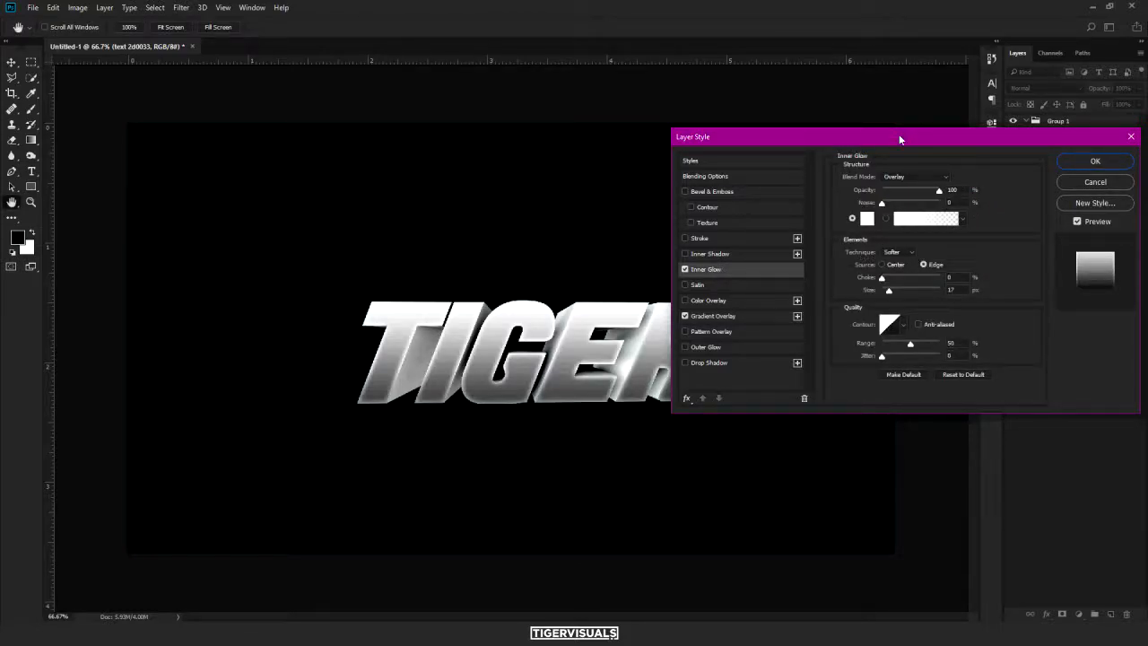
left_click(899, 178)
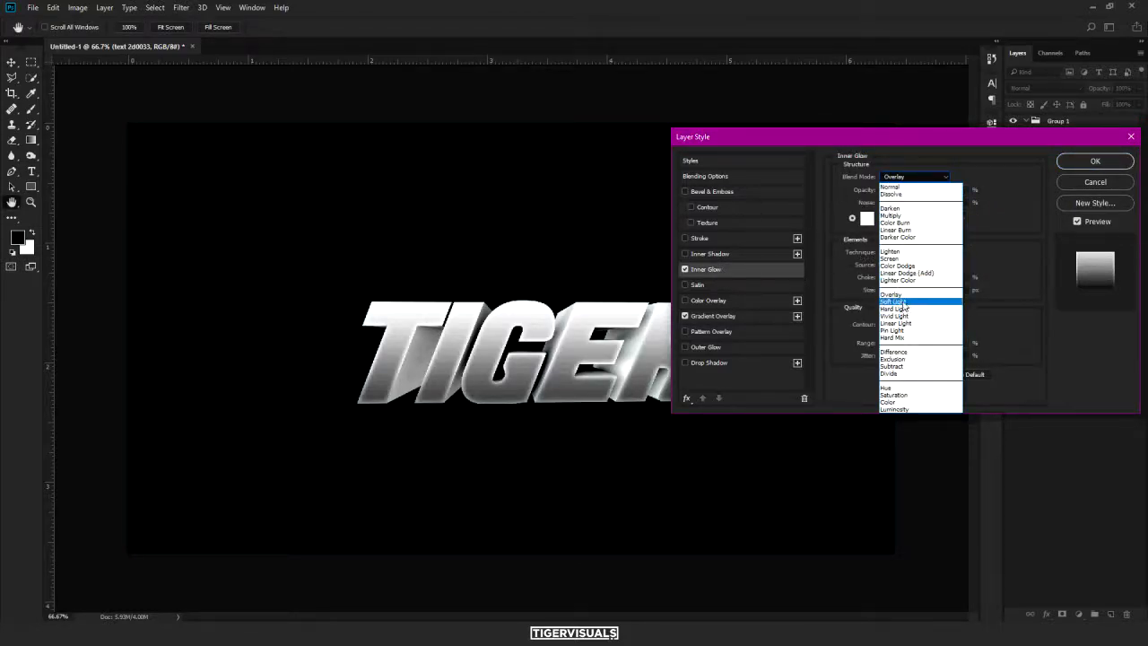
left_click(904, 293)
mouse_move(899, 293)
left_mouse_down()
mouse_move(878, 291)
mouse_move(893, 299)
left_mouse_up()
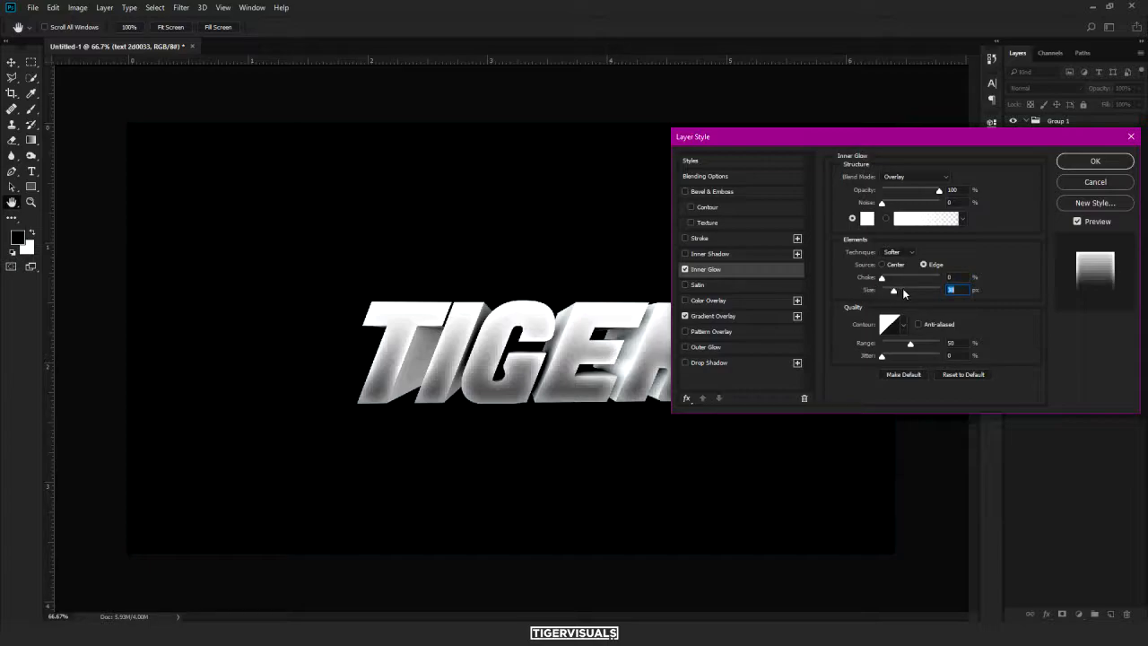
left_click(1096, 161)
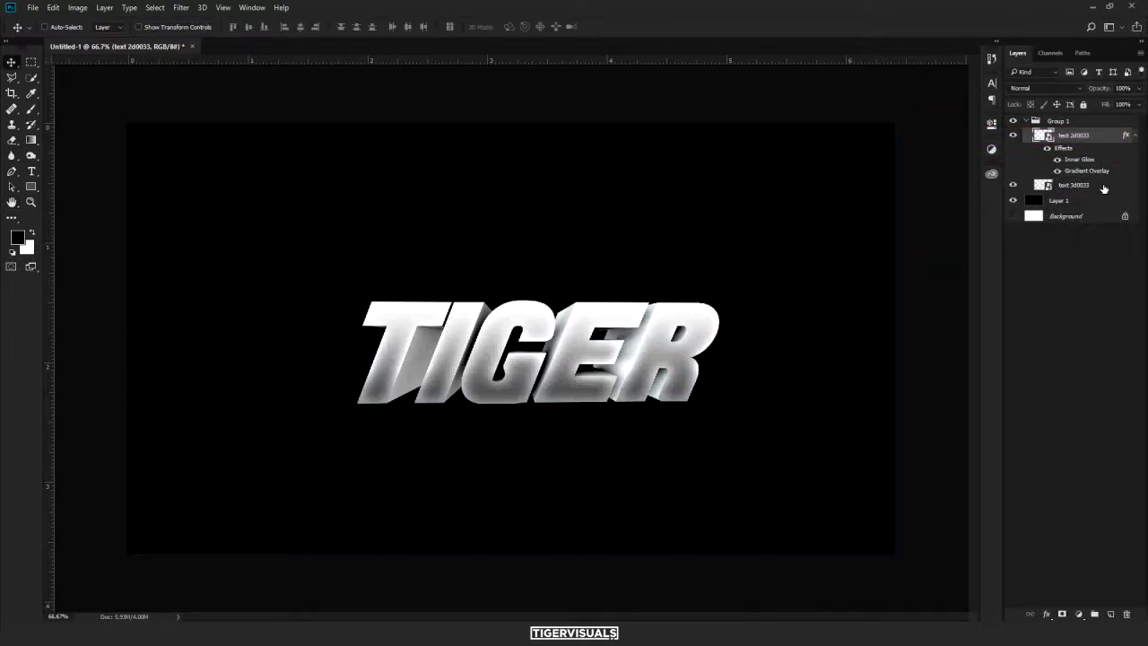
Give the text 3d0033 layer a black-to-white Gradient Overlay at about 36% opacity and an Overlay-mode Inner Glow of about 16 px
left_click(1103, 186)
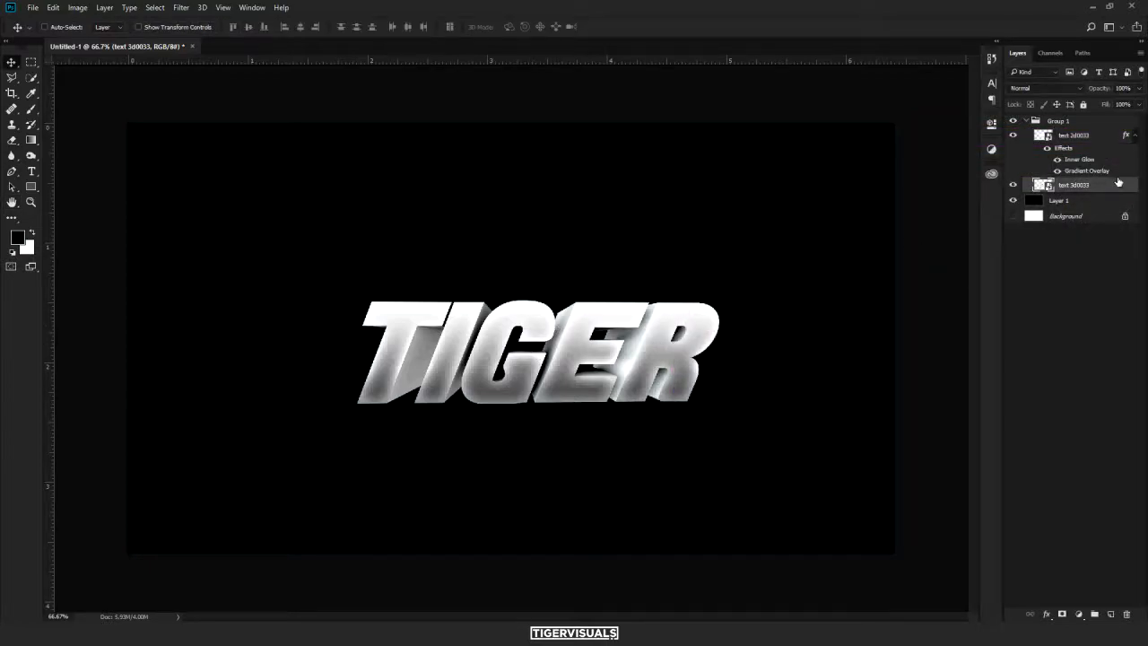
right_click(1118, 186)
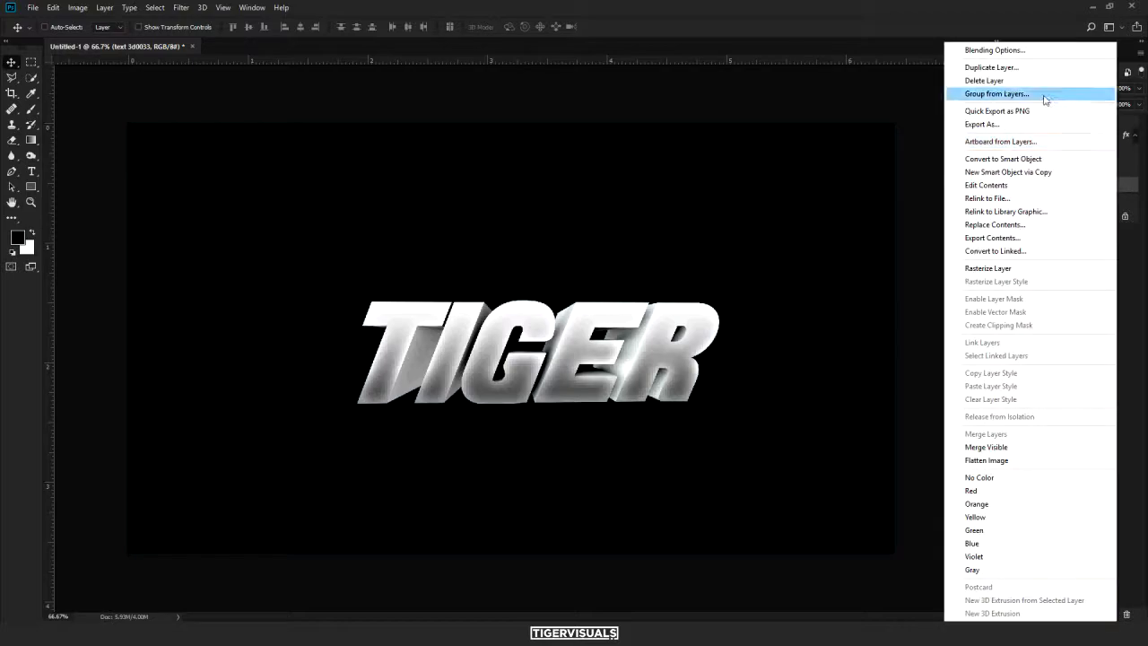
left_click(1027, 47)
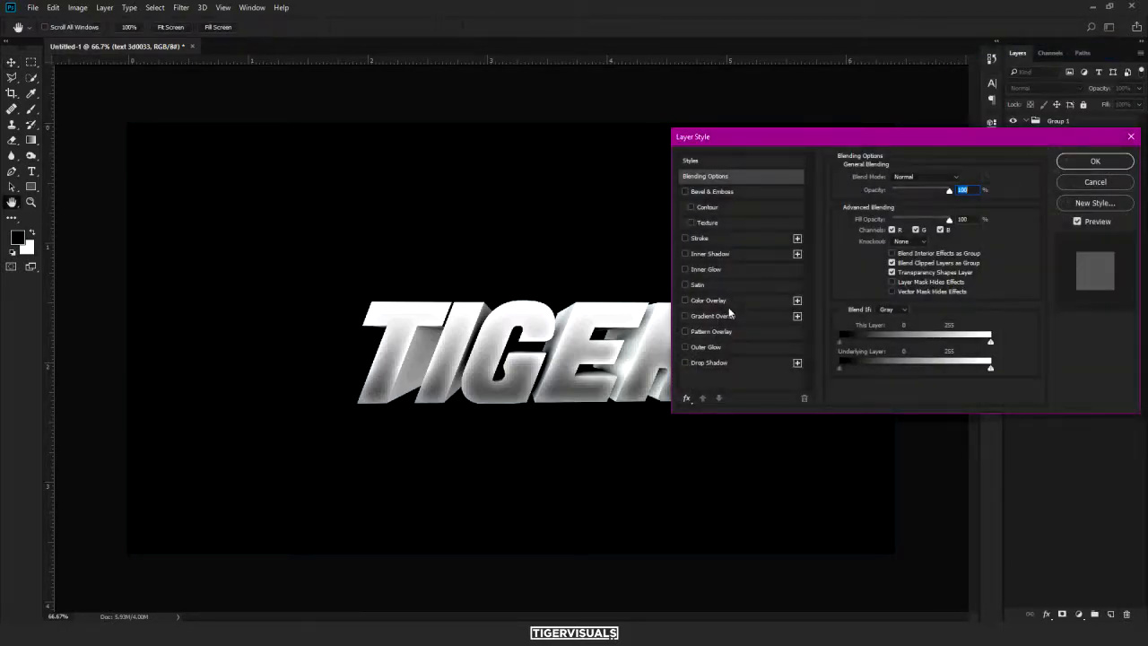
left_click(729, 316)
left_click_drag(929, 191, 913, 192)
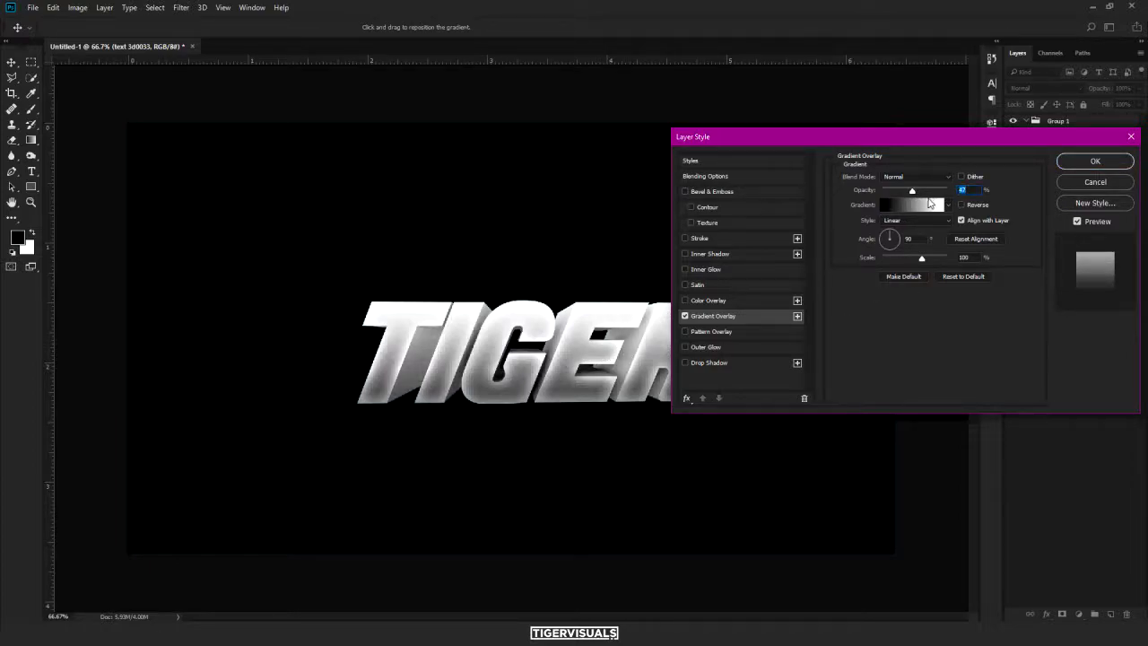
mouse_move(912, 191)
left_mouse_down()
mouse_move(893, 191)
mouse_move(923, 203)
mouse_move(906, 203)
left_mouse_up()
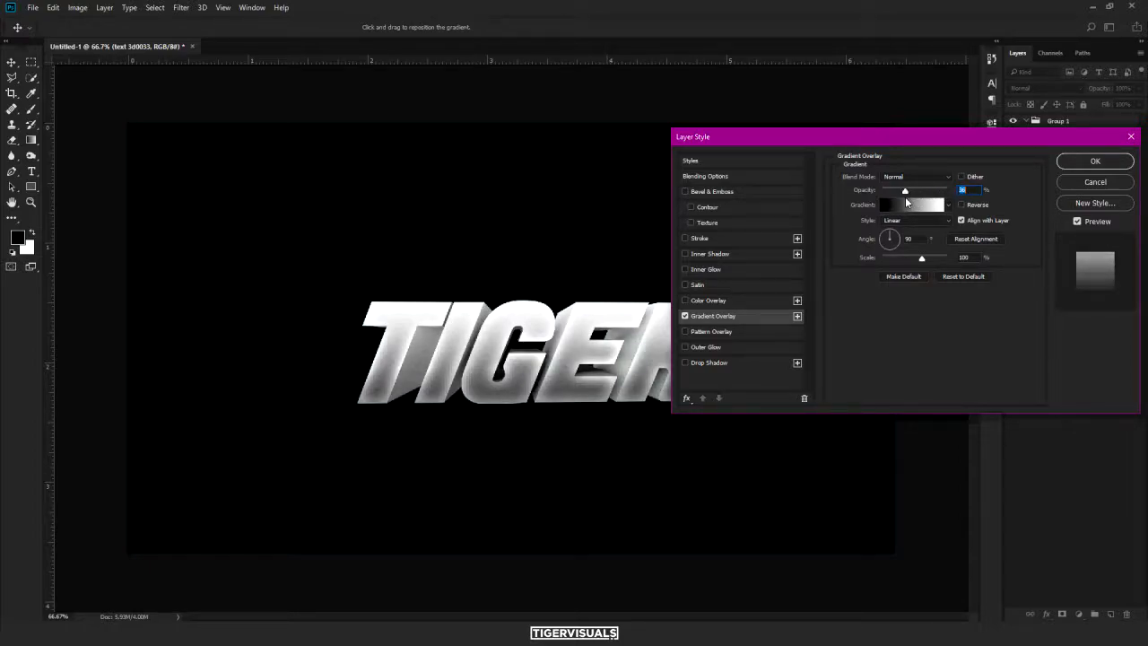
left_click(720, 268)
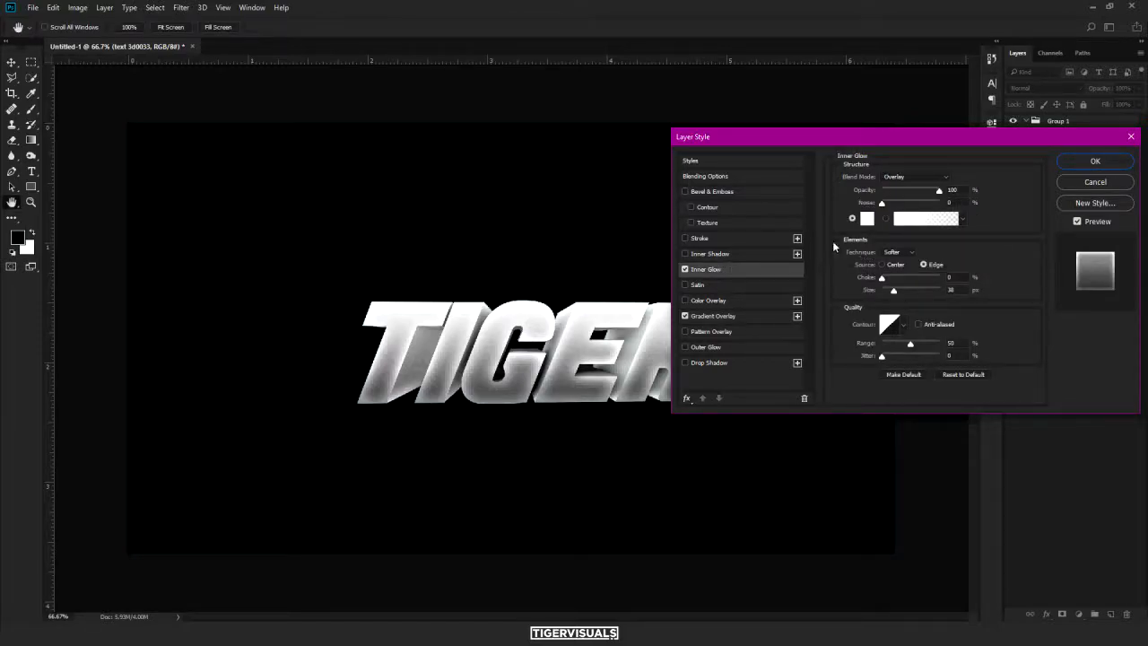
left_click_drag(893, 290, 888, 291)
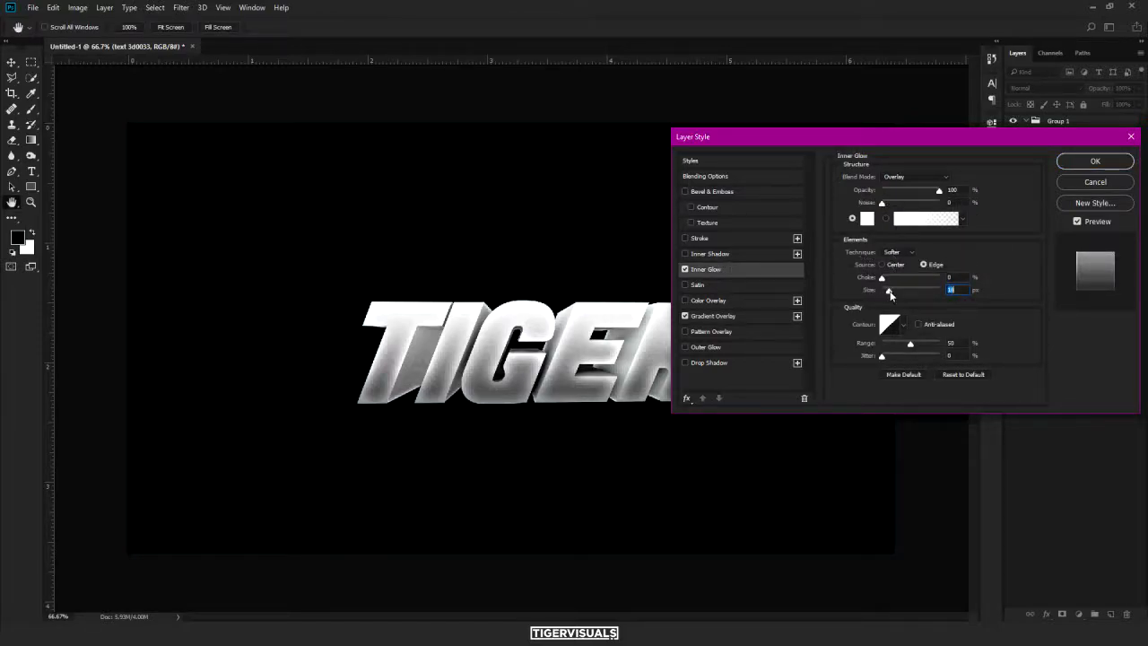
Readjust the opacity of the text 3d0033 Gradient Overlay, keeping the Black, White gradient, and apply the layer style
left_click(731, 313)
left_click_drag(892, 189, 933, 202)
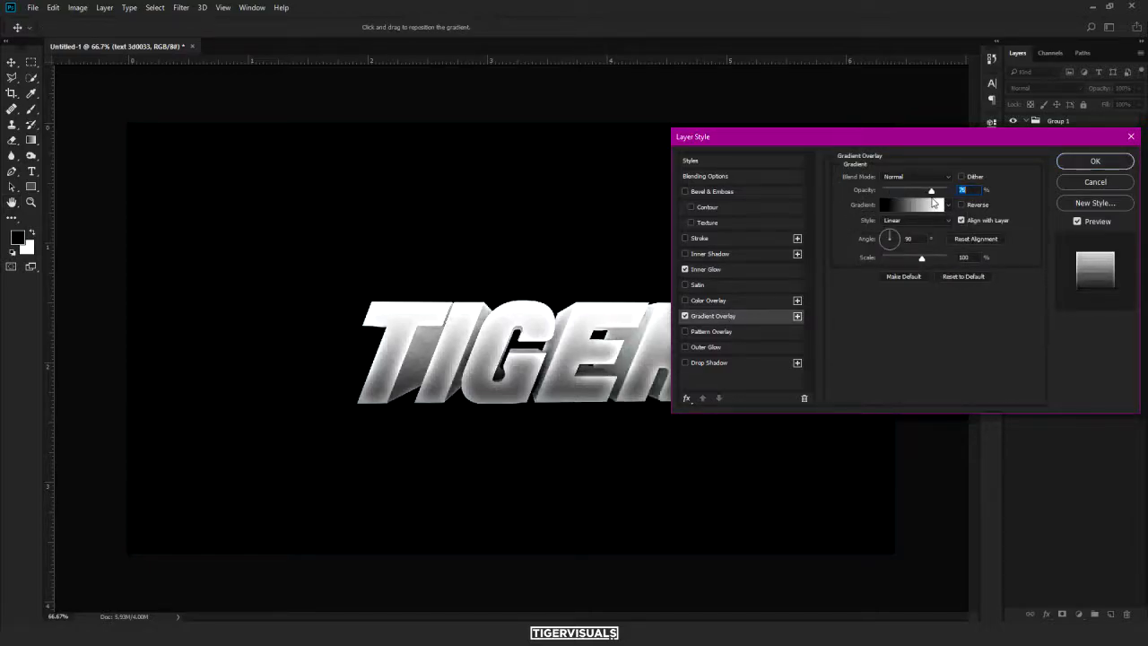
left_click(918, 206)
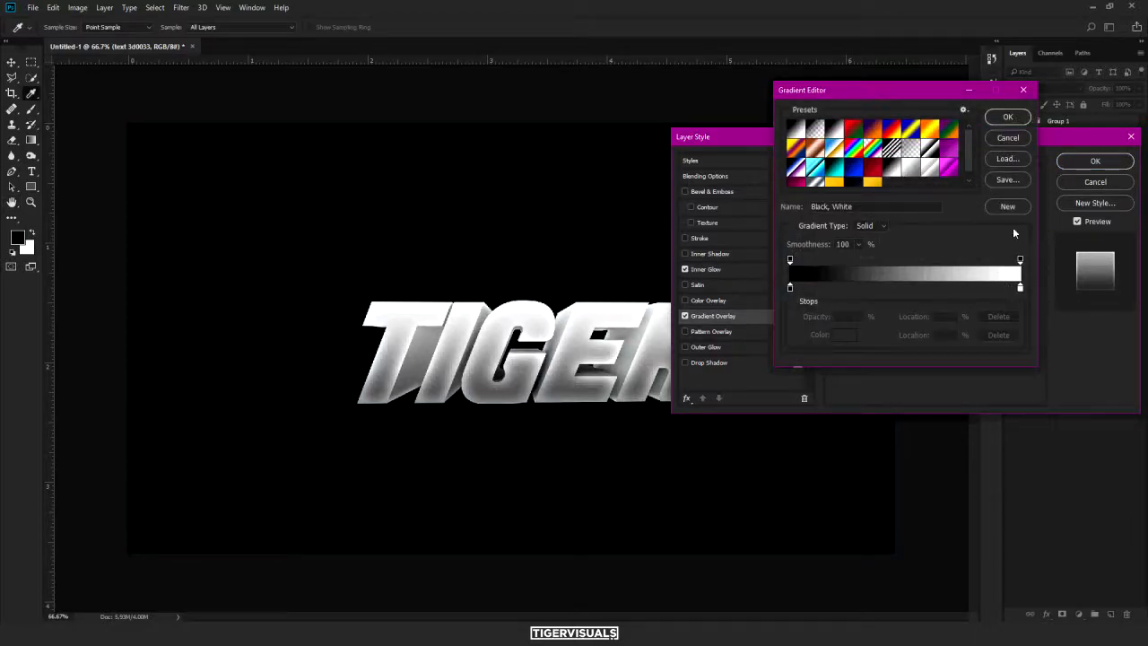
left_click(1013, 140)
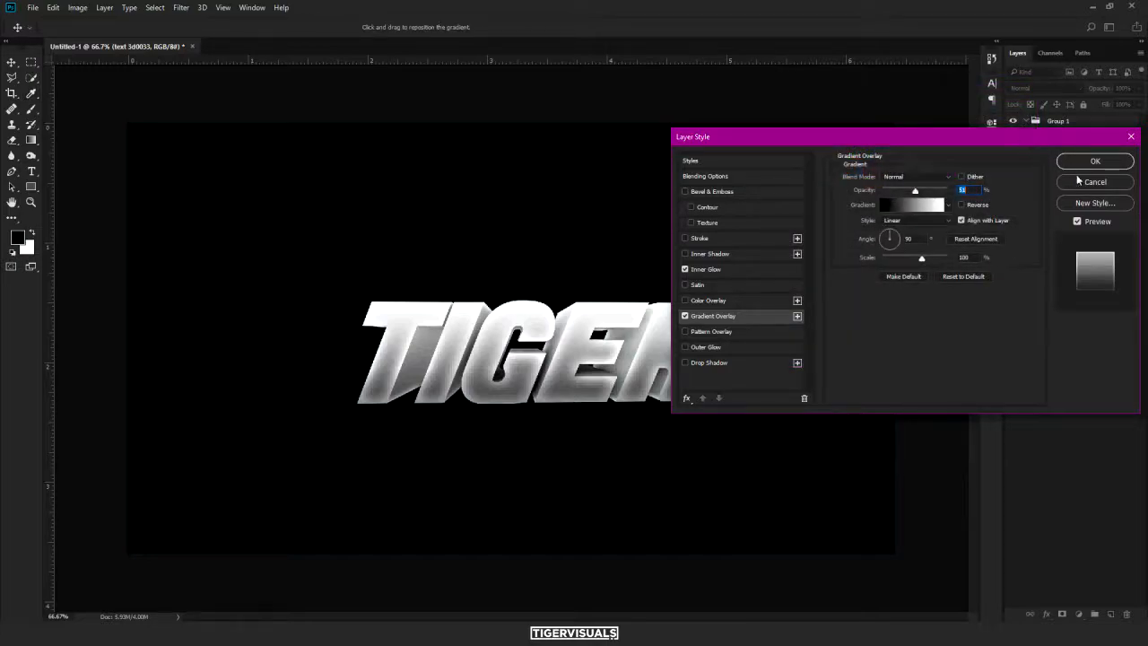
left_click_drag(900, 191, 901, 193)
left_click(1096, 161)
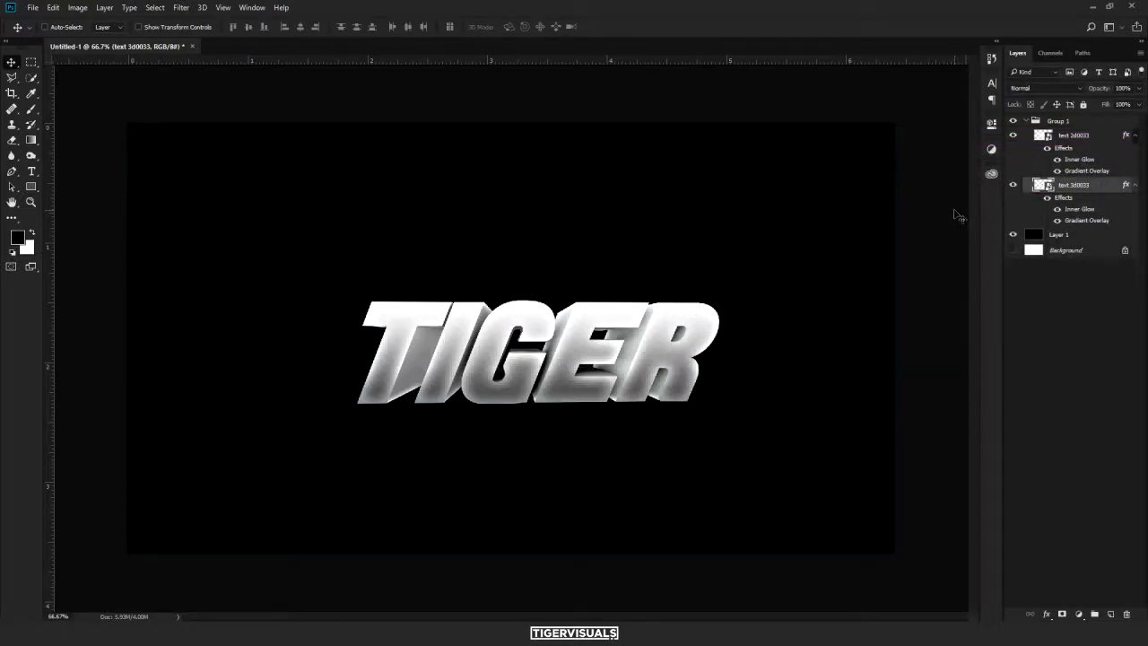
Replace the black layer with a new empty layer above the Background and select Group 1
left_click(1031, 237)
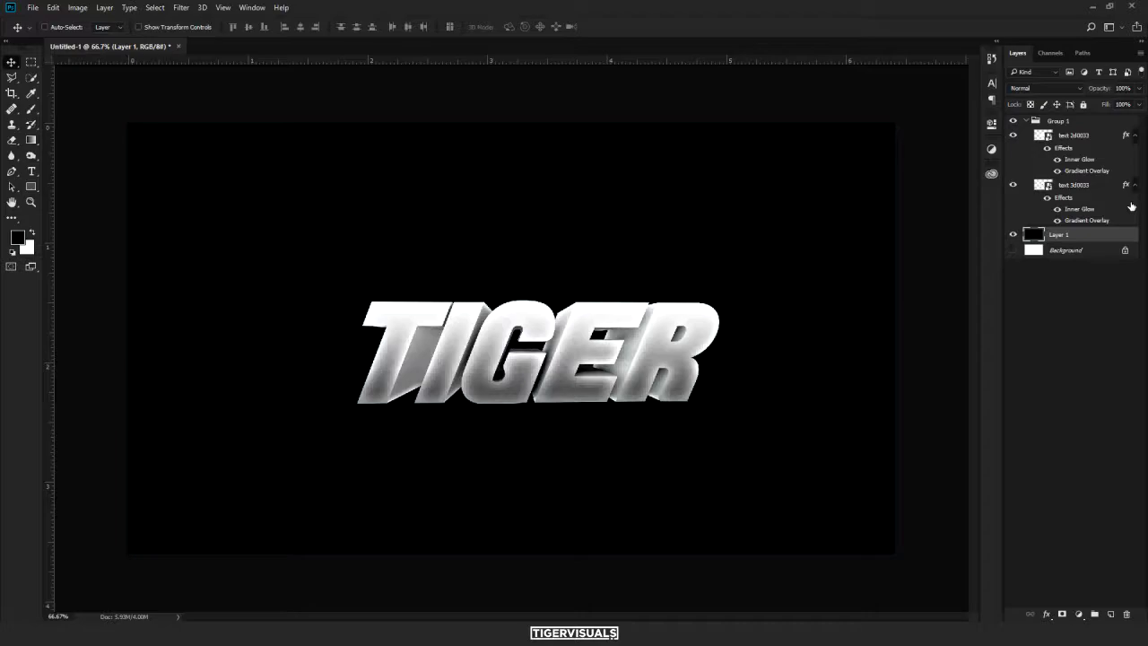
key("Delete")
key("ctrl+shift+n")
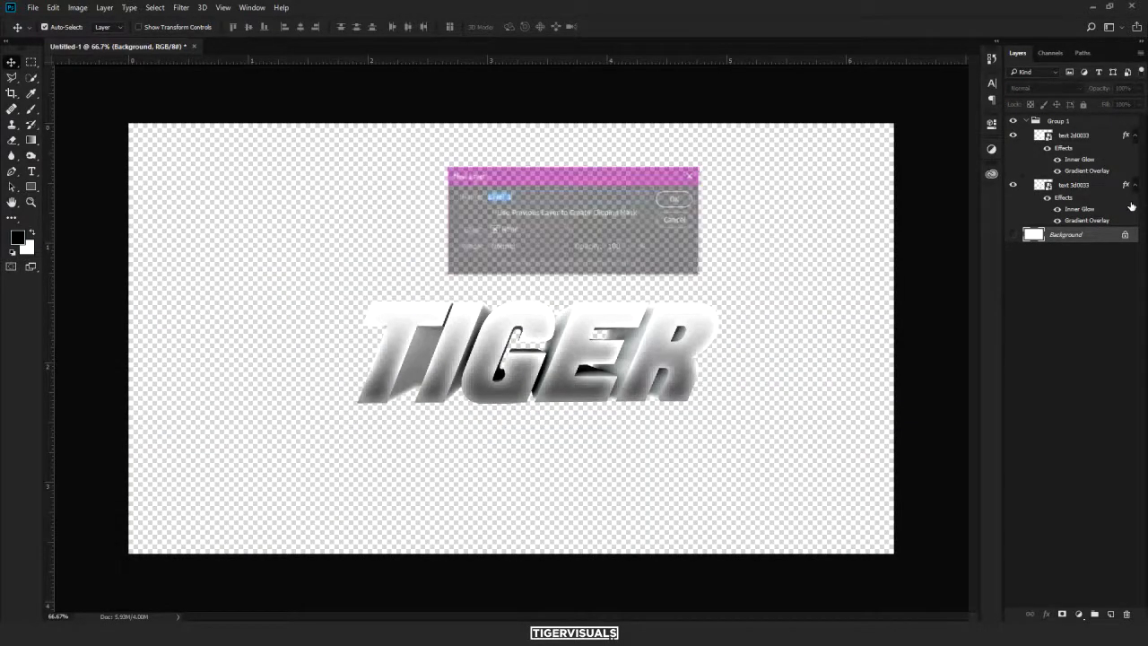
key("Return")
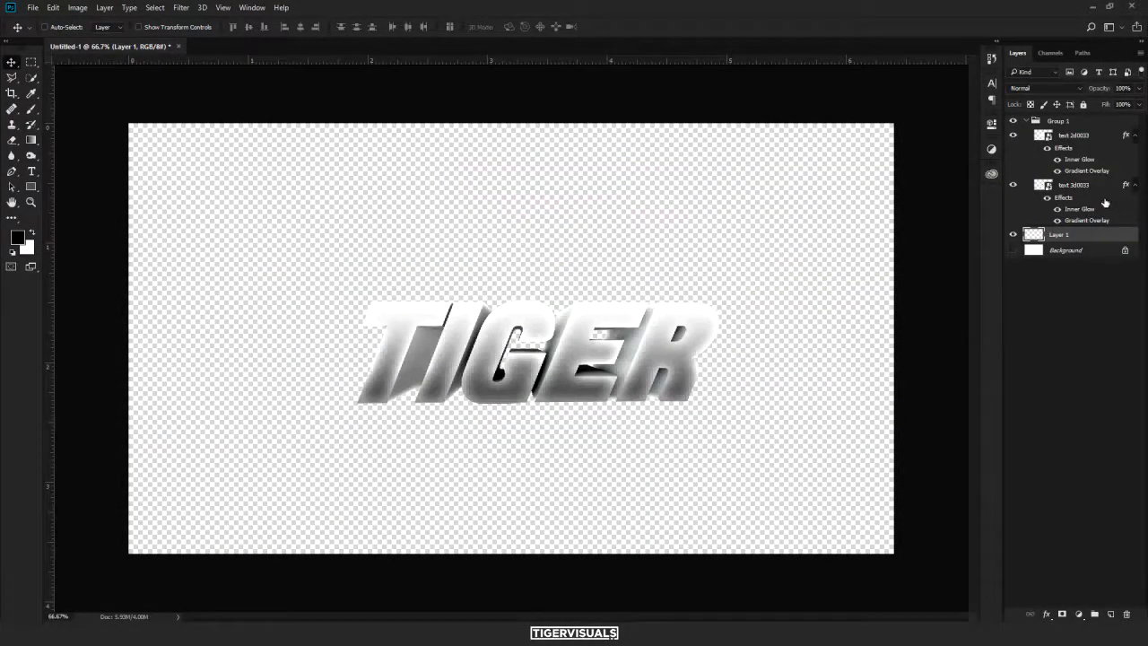
left_click(1085, 122)
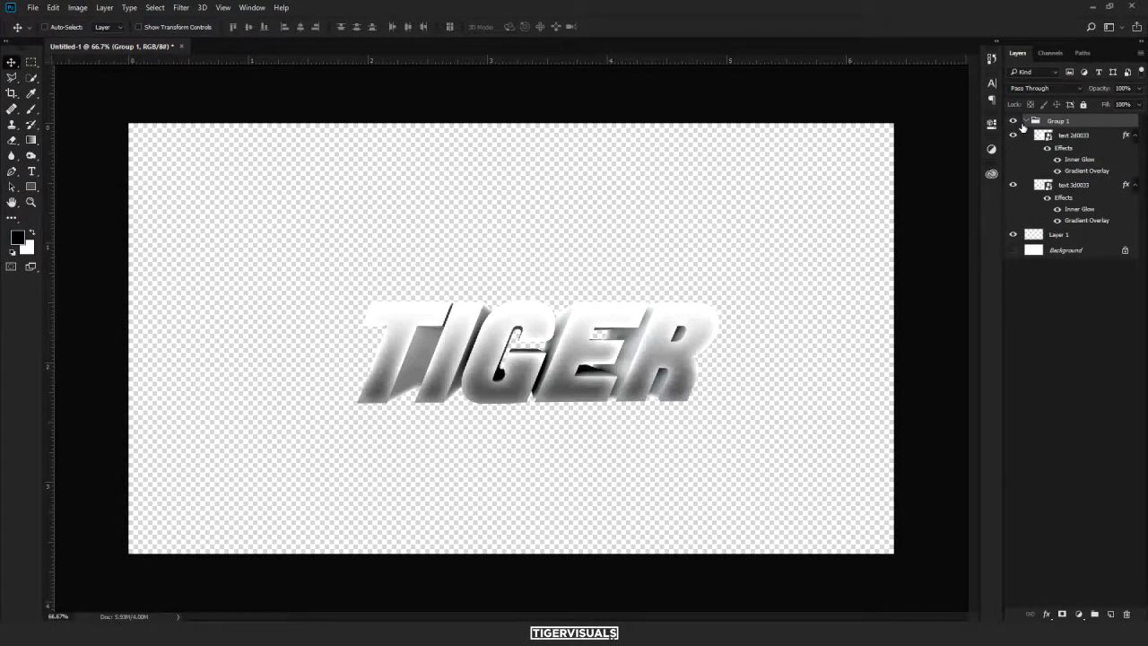
Merge Group 1 with its two styled text layers into a single layer and duplicate that layer
left_click(1026, 121)
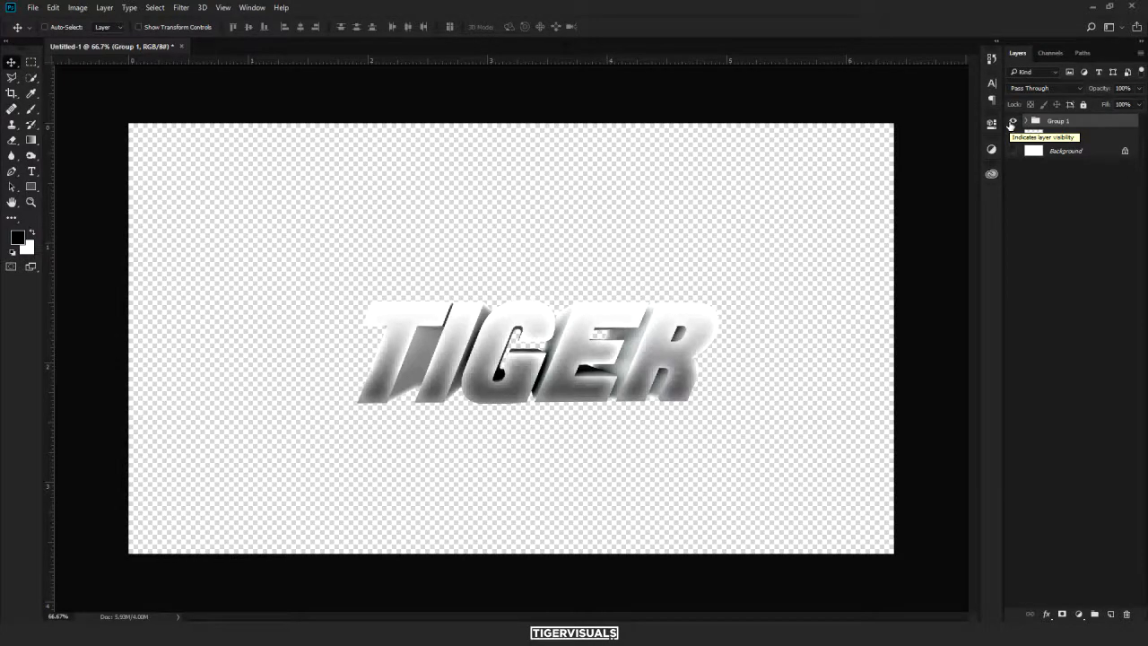
key("ctrl+e")
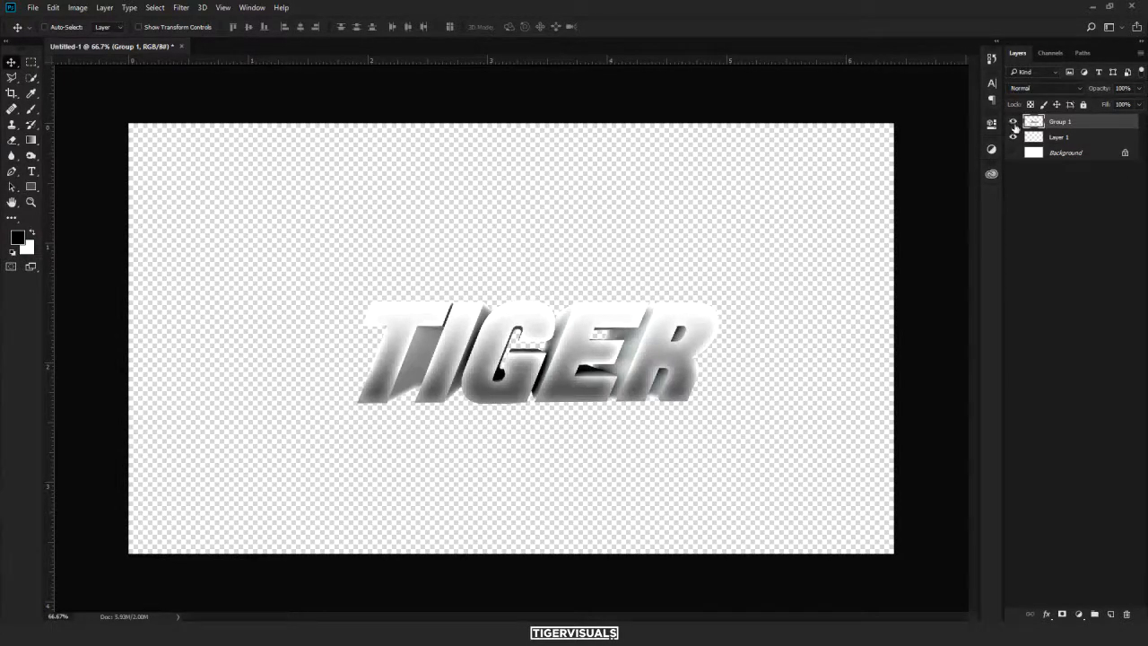
left_click(1014, 124)
left_click(1013, 122)
key("ctrl+j")
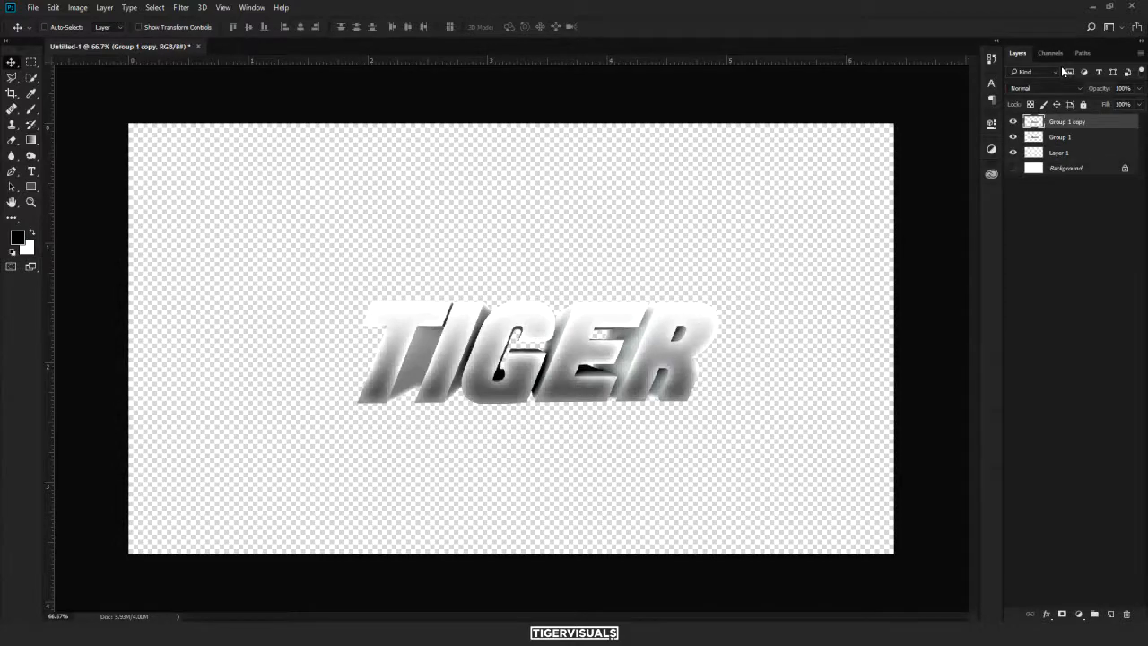
Scale the lower TIGER layer, Group 1, up around its centre to span most of the canvas width and lower its opacity to about 35%
key("ctrl+minus")
left_click(1107, 136)
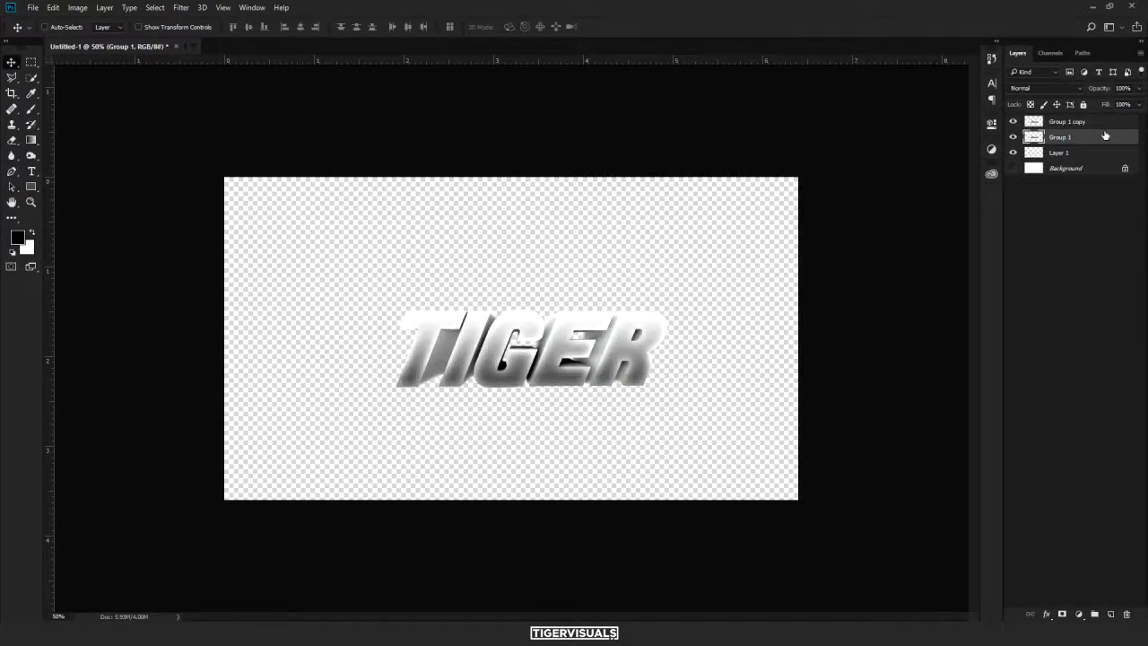
key("ctrl+t")
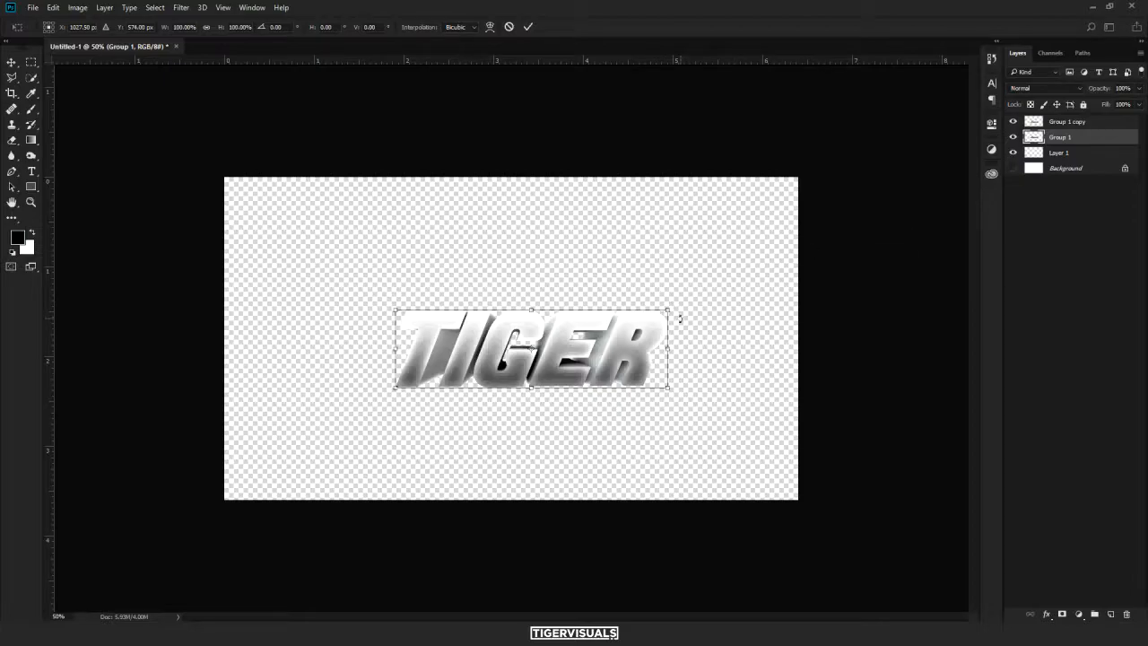
left_click_drag(665, 314, 760, 273)
key("Return")
key("ctrl+plus")
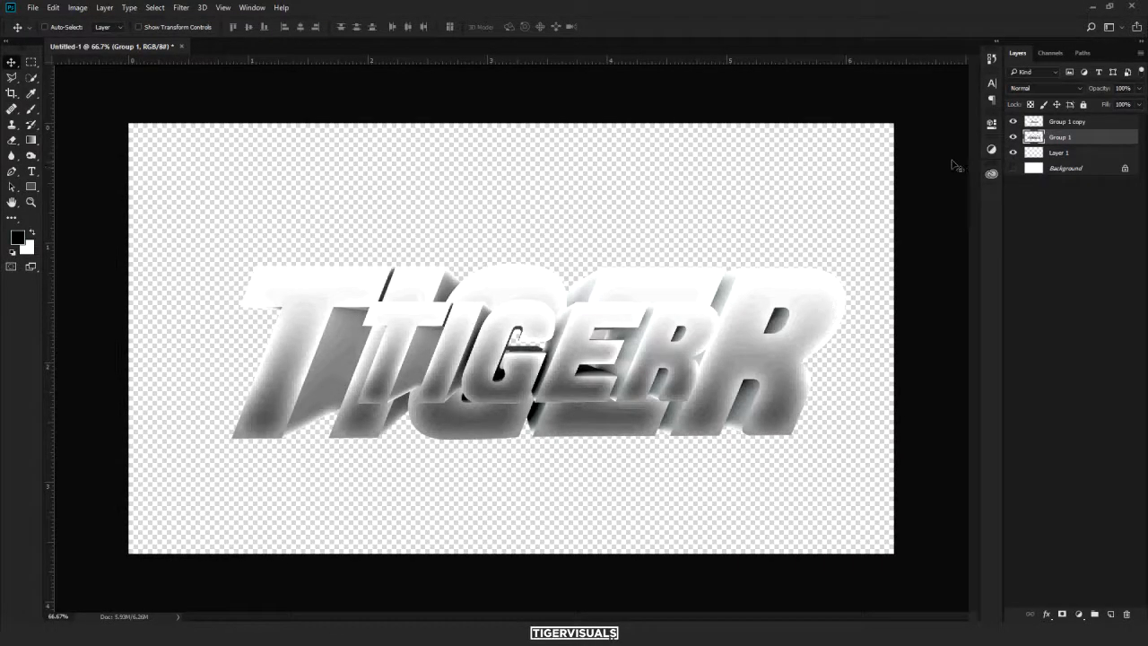
left_click_drag(1097, 88, 1064, 89)
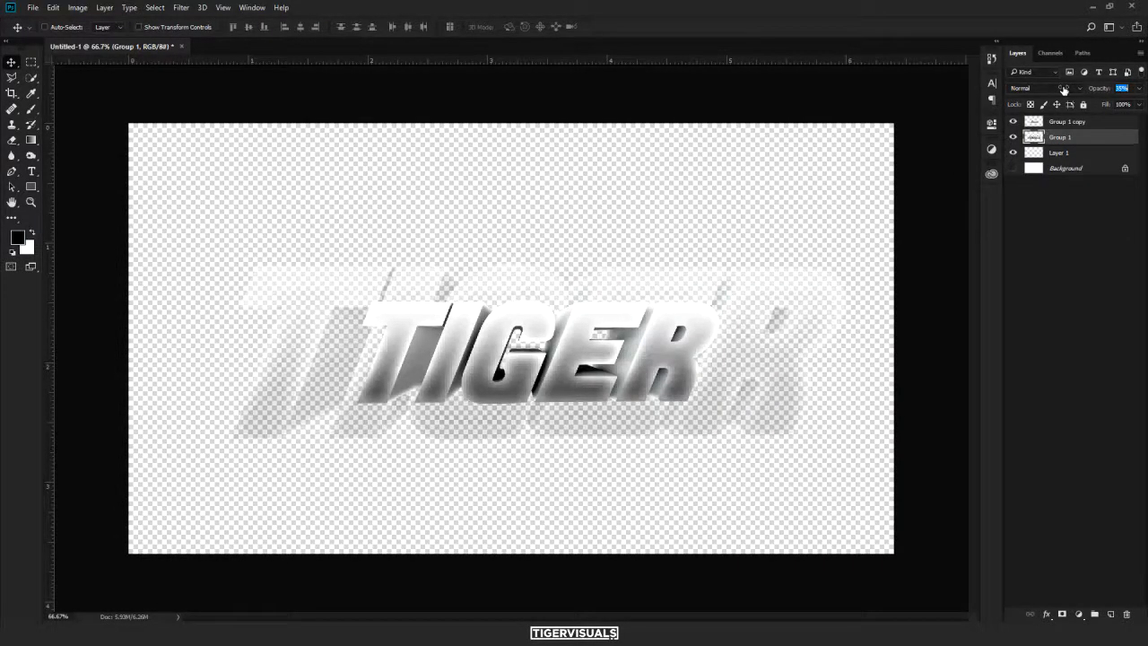
Add a new layer directly above the hidden Background in Normal mode at 100% opacity and fill it with black
left_click(1067, 168)
left_click(1012, 169)
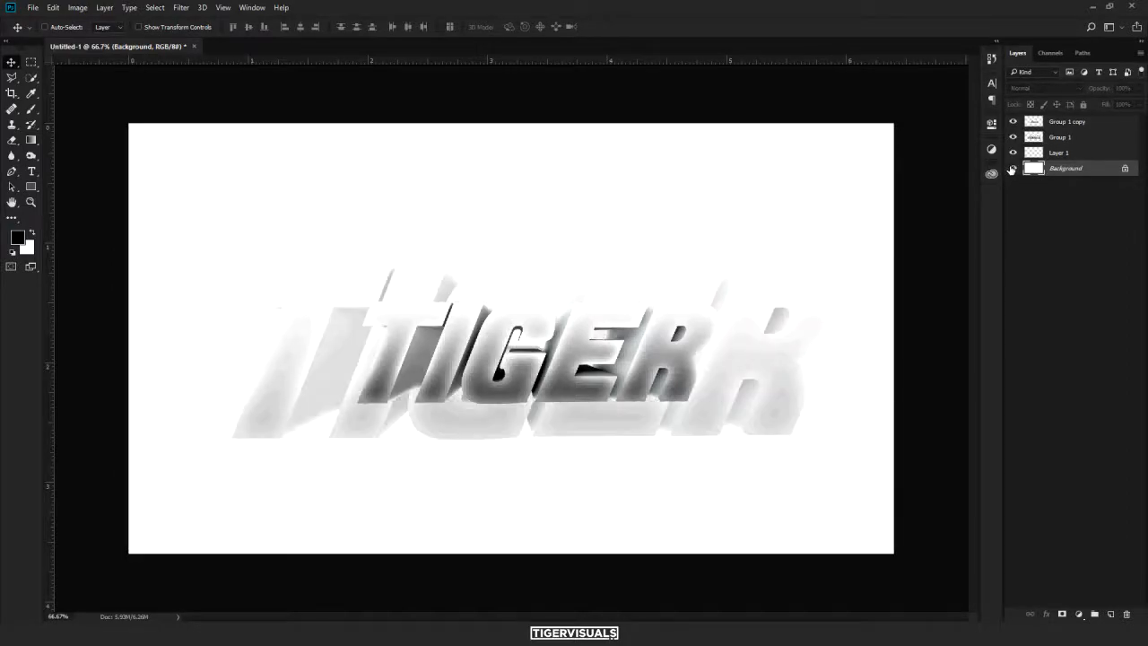
left_click(1013, 169)
key("ctrl+shift+n")
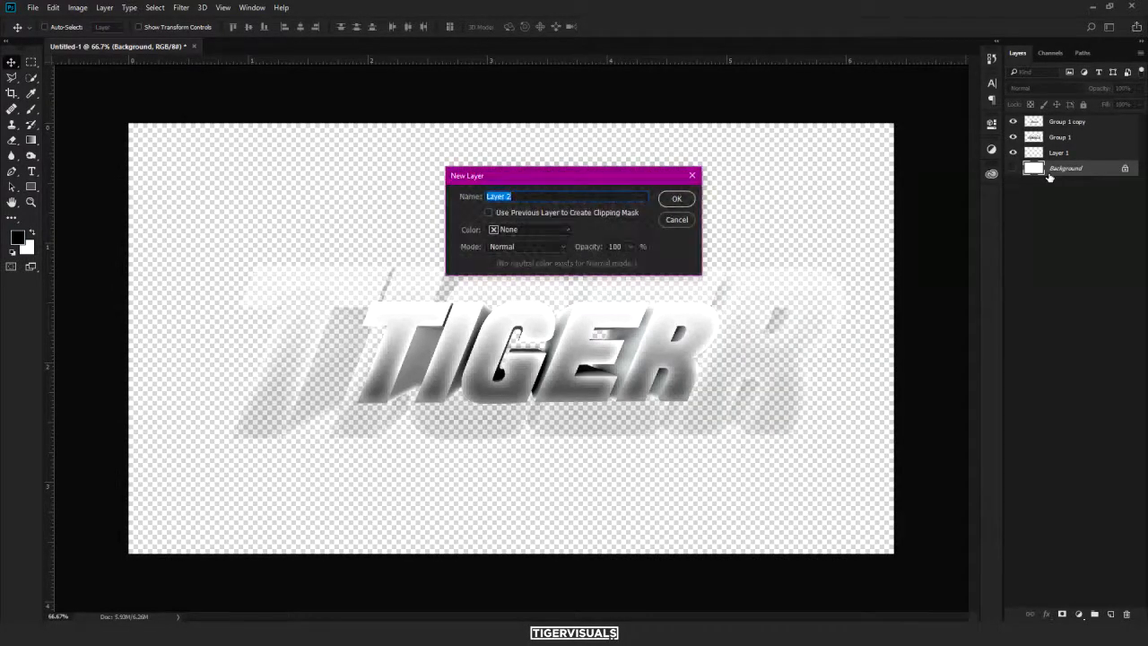
key("Return")
key("alt+BackSpace")
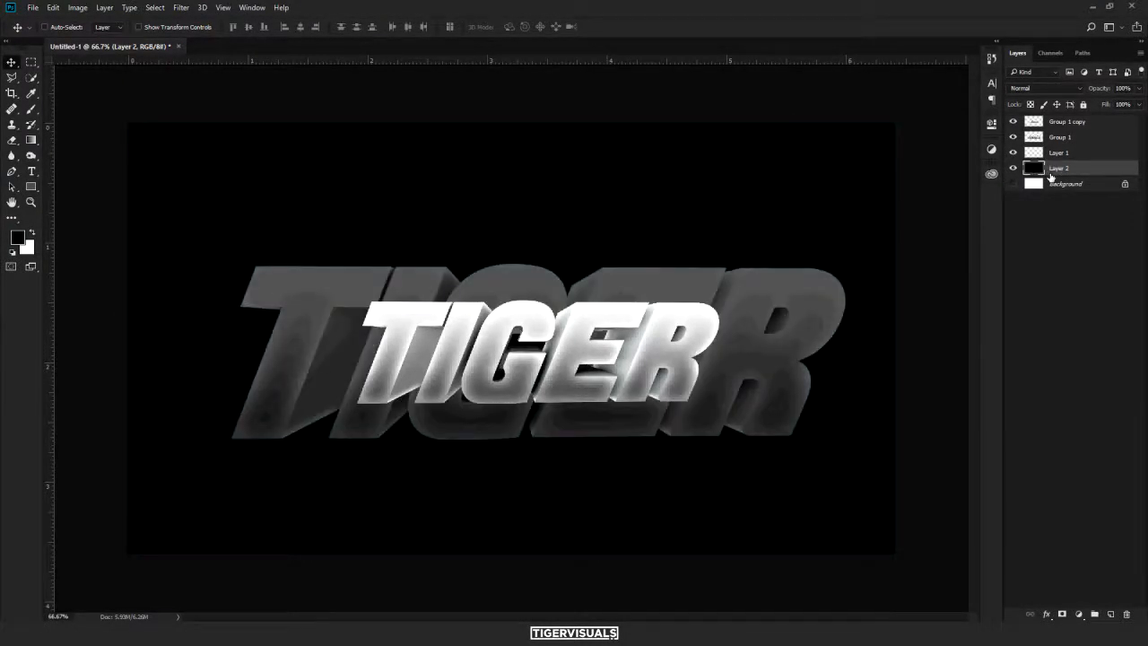